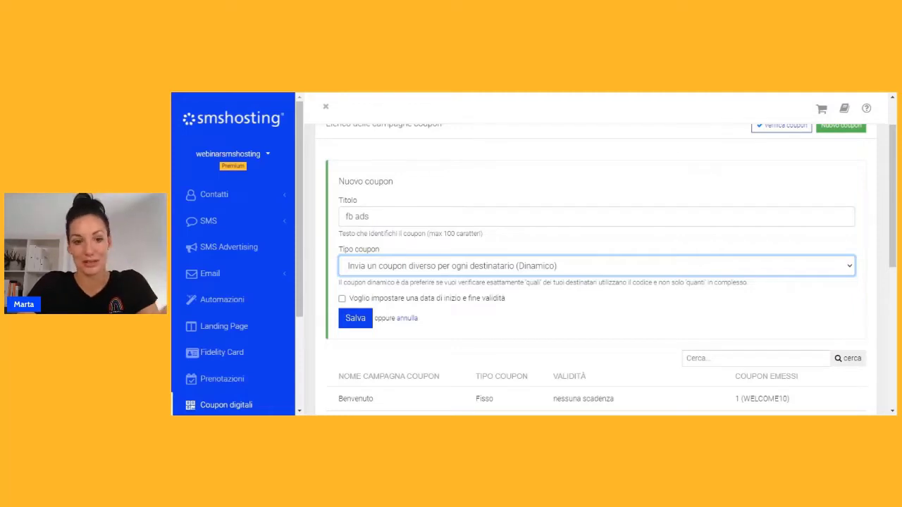
Save the new dynamic coupon campaign titled fb ads
{"action": "left_click", "coordinate": [353, 321]}
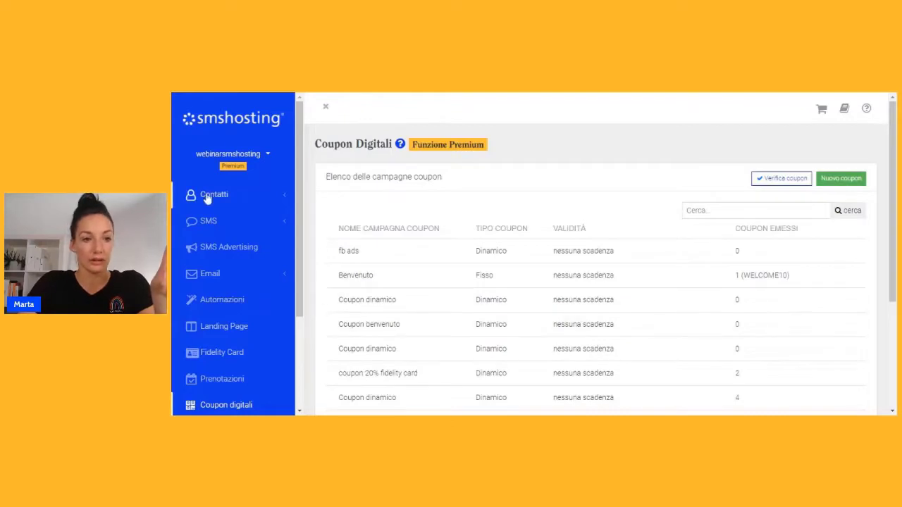
Start a new contact collection form from the discount coupon template "Coupon sconto via SMS"
{"action": "left_click", "coordinate": [207, 198]}
{"action": "left_click", "coordinate": [220, 308]}
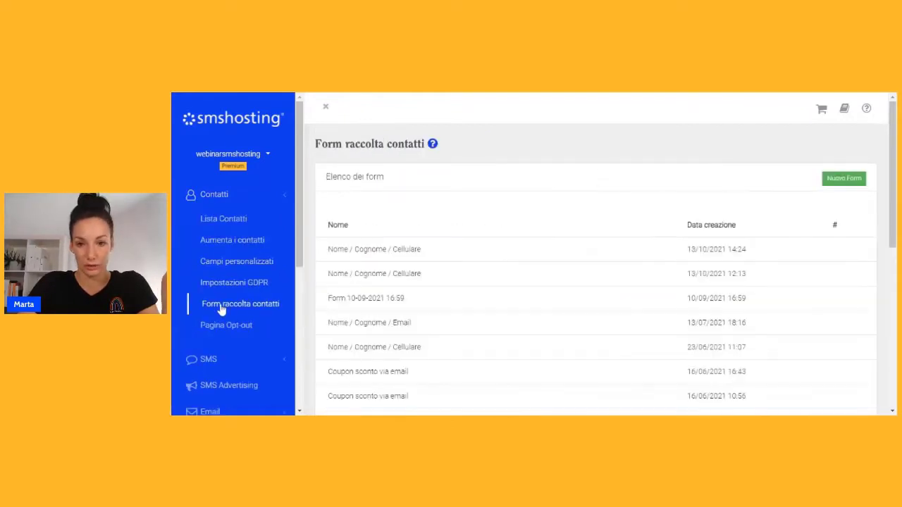
{"action": "left_click", "coordinate": [845, 180]}
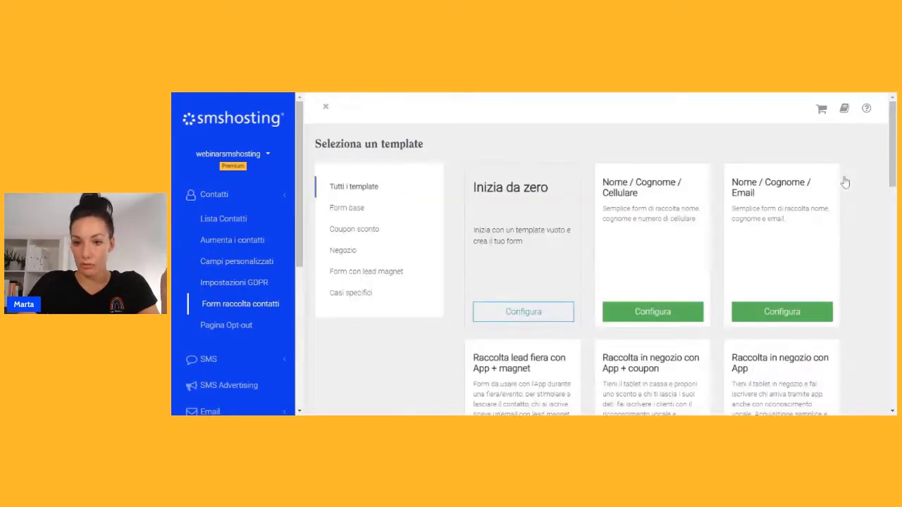
{"action": "scroll", "coordinate": [840, 187], "scroll_direction": "down", "scroll_amount": 1}
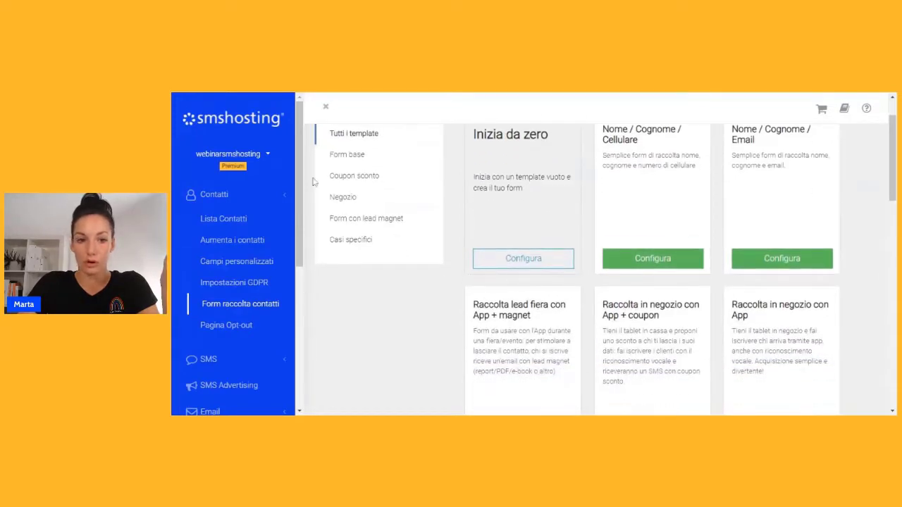
{"action": "left_click", "coordinate": [346, 177]}
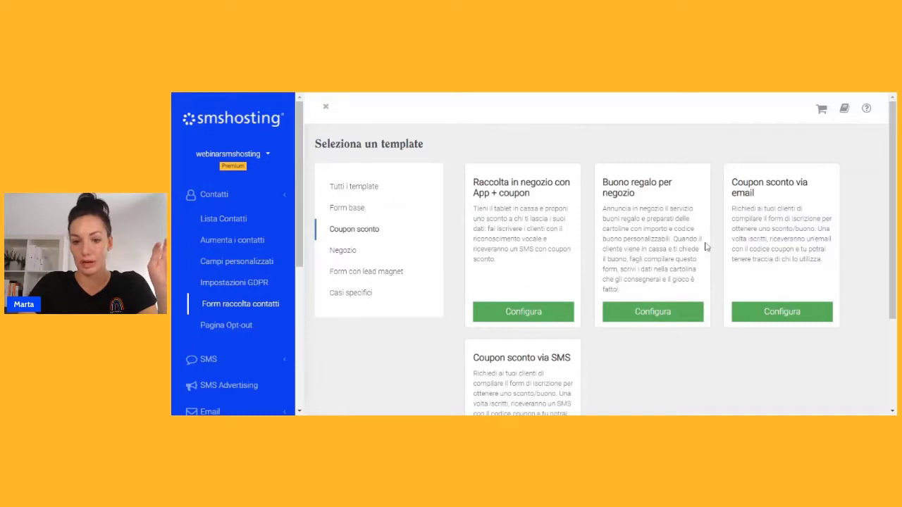
{"action": "scroll", "coordinate": [707, 248], "scroll_direction": "down", "scroll_amount": 2}
{"action": "scroll", "coordinate": [533, 355], "scroll_direction": "down", "scroll_amount": 1}
{"action": "left_click", "coordinate": [533, 355]}
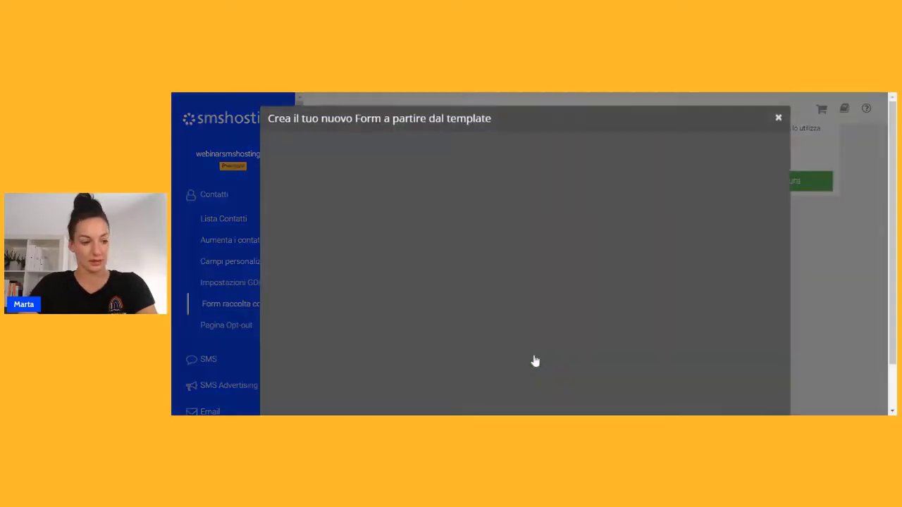
Accept the template's proposed name and fields Nome, Cognome and Numero, and save the form
{"action": "left_click", "coordinate": [303, 316]}
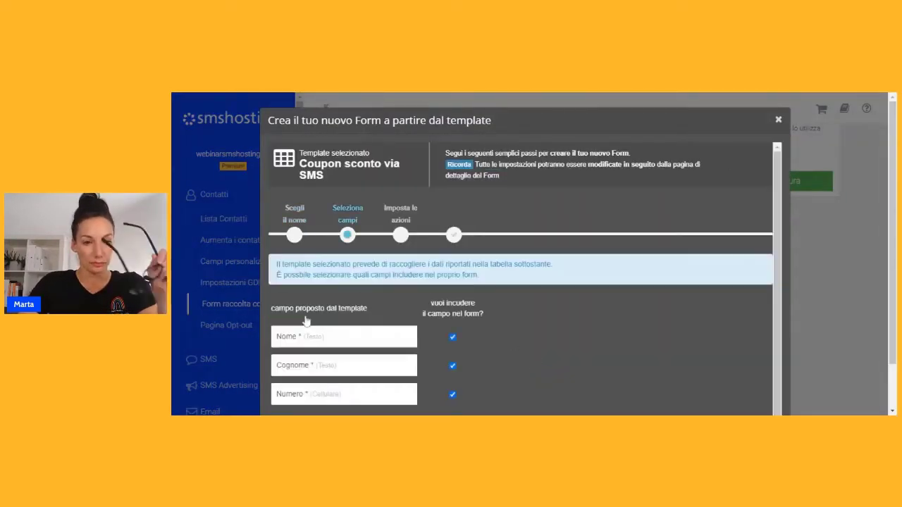
{"action": "scroll", "coordinate": [596, 336], "scroll_direction": "down", "scroll_amount": 1}
{"action": "left_click", "coordinate": [348, 379]}
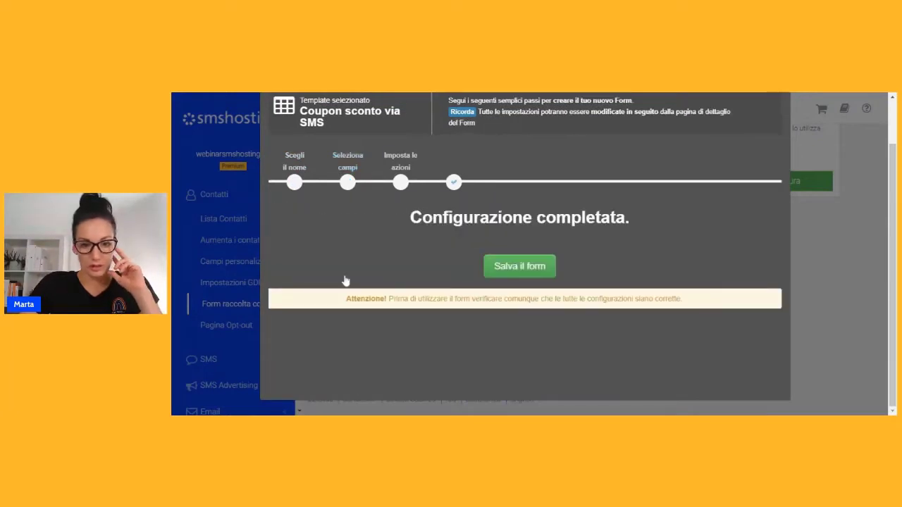
{"action": "left_click", "coordinate": [522, 264]}
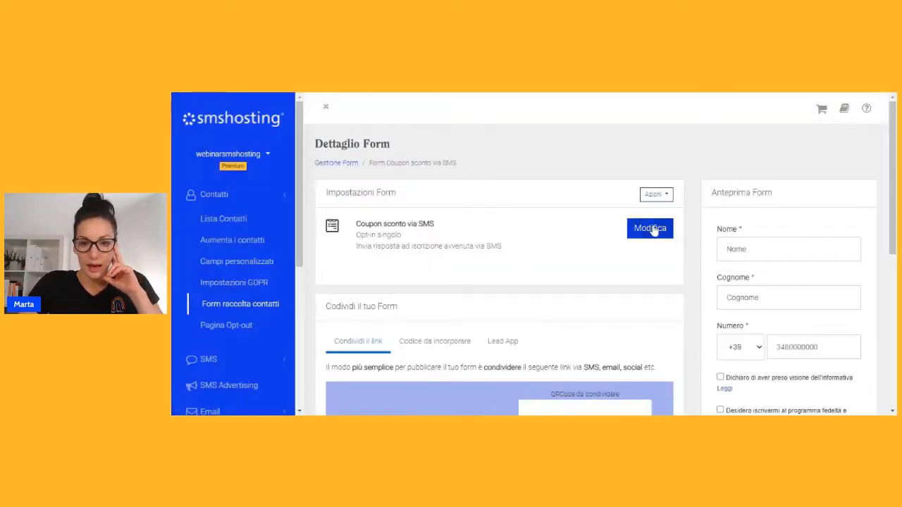
Edit the form's privacy settings to request Consenso Marketing instead of Regolamento Fidelity, keeping the opt-in type
{"action": "left_click", "coordinate": [650, 228]}
{"action": "left_click", "coordinate": [348, 180]}
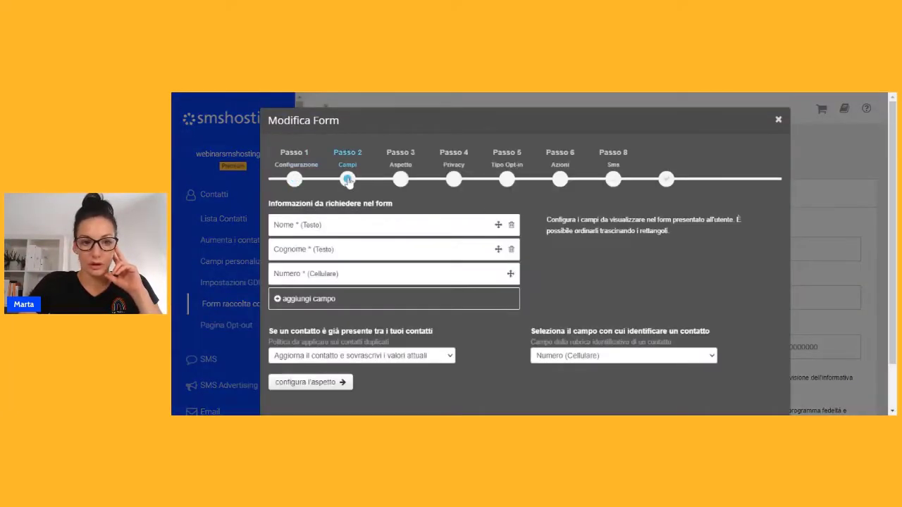
{"action": "left_click", "coordinate": [402, 183]}
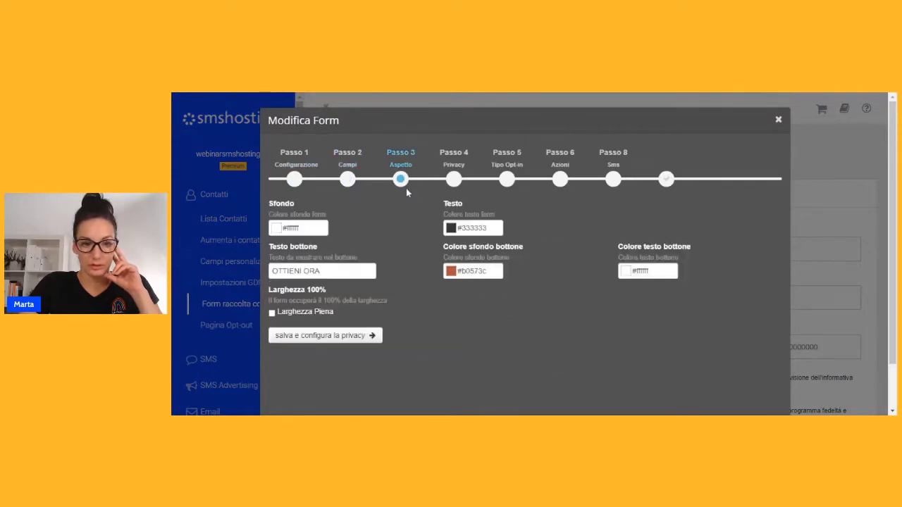
{"action": "left_click", "coordinate": [454, 177]}
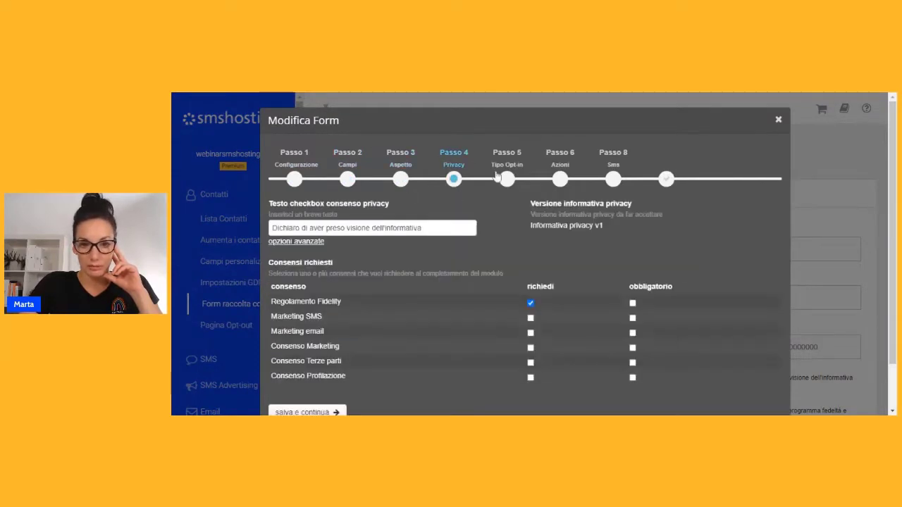
{"action": "left_click", "coordinate": [531, 303]}
{"action": "left_click", "coordinate": [531, 348]}
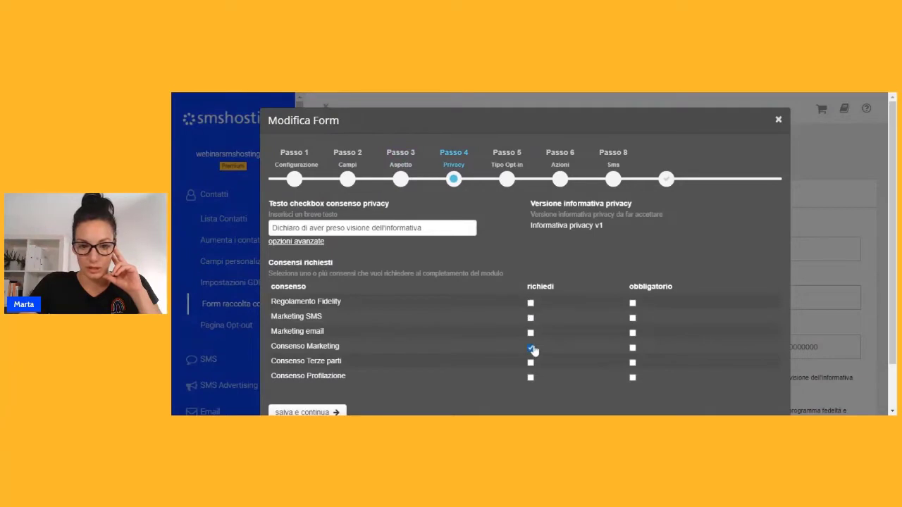
{"action": "left_click", "coordinate": [337, 411]}
{"action": "left_click", "coordinate": [336, 272]}
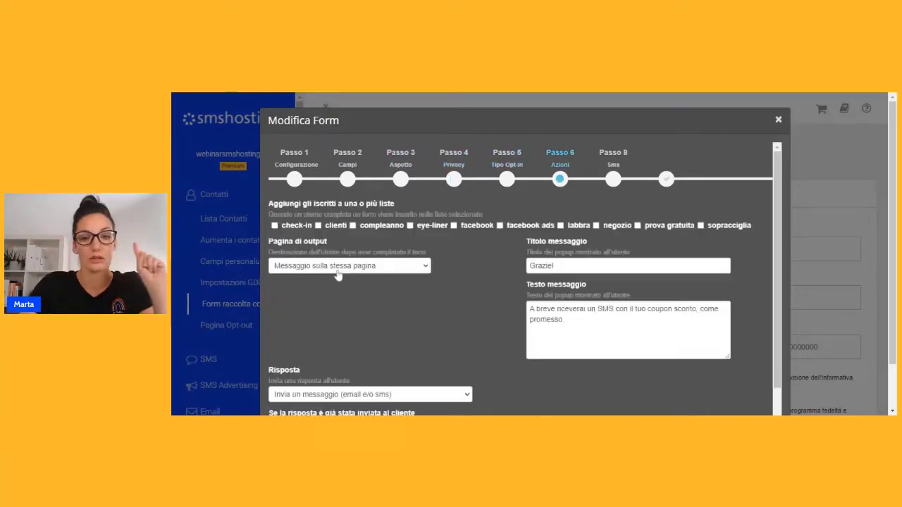
Set the form's reply to a message (email e/o sms) with coupon, using the fb ads coupon, and save
{"action": "scroll", "coordinate": [445, 295], "scroll_direction": "down", "scroll_amount": 3}
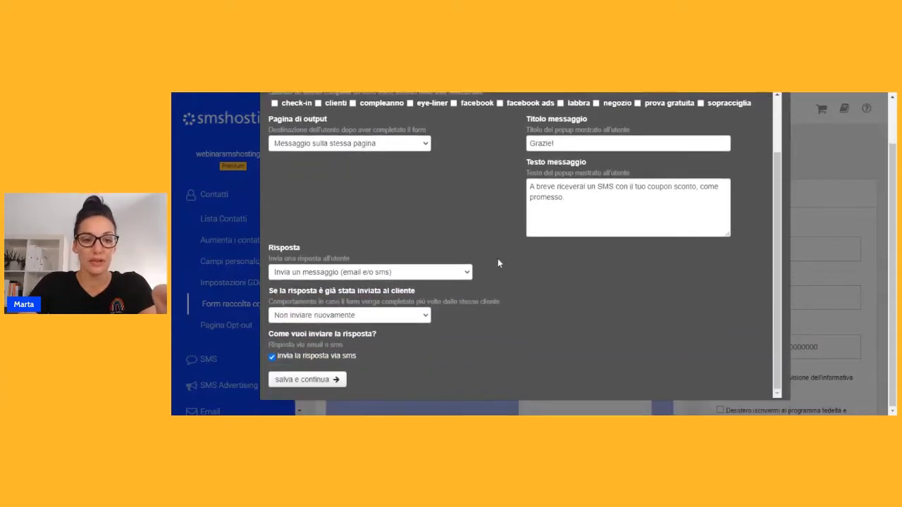
{"action": "left_click", "coordinate": [430, 286]}
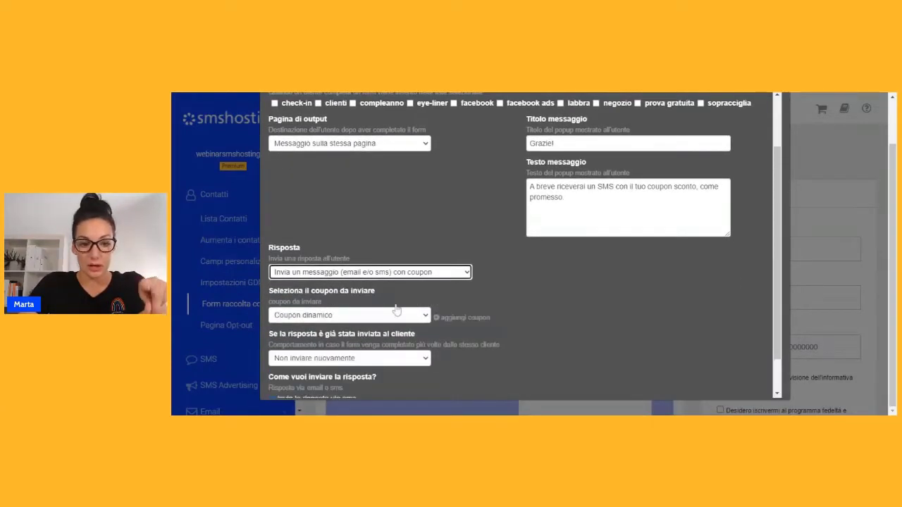
{"action": "scroll", "coordinate": [503, 290], "scroll_direction": "down", "scroll_amount": 2}
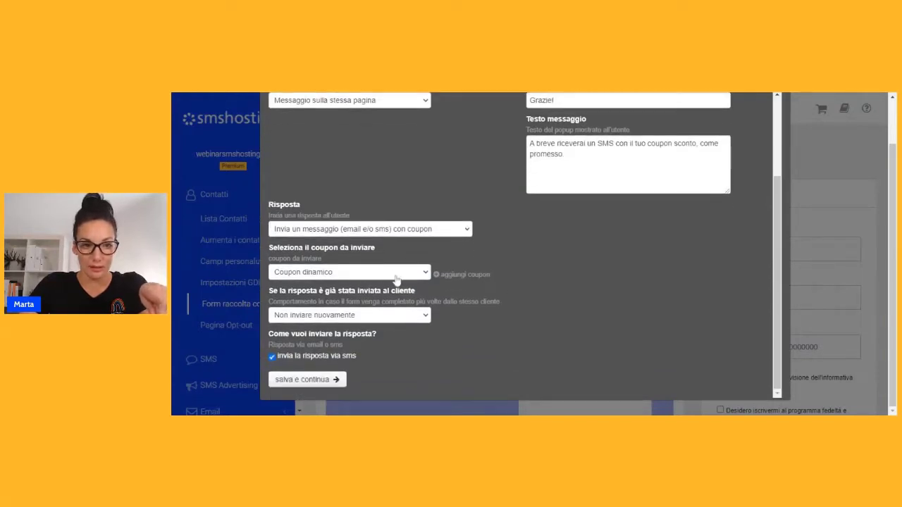
{"action": "left_click", "coordinate": [379, 271]}
{"action": "left_click", "coordinate": [314, 130]}
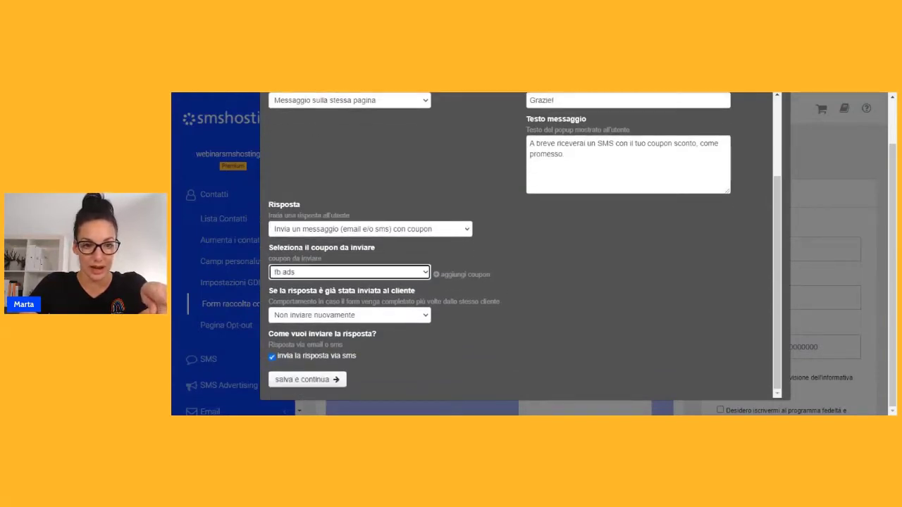
{"action": "left_click", "coordinate": [322, 379]}
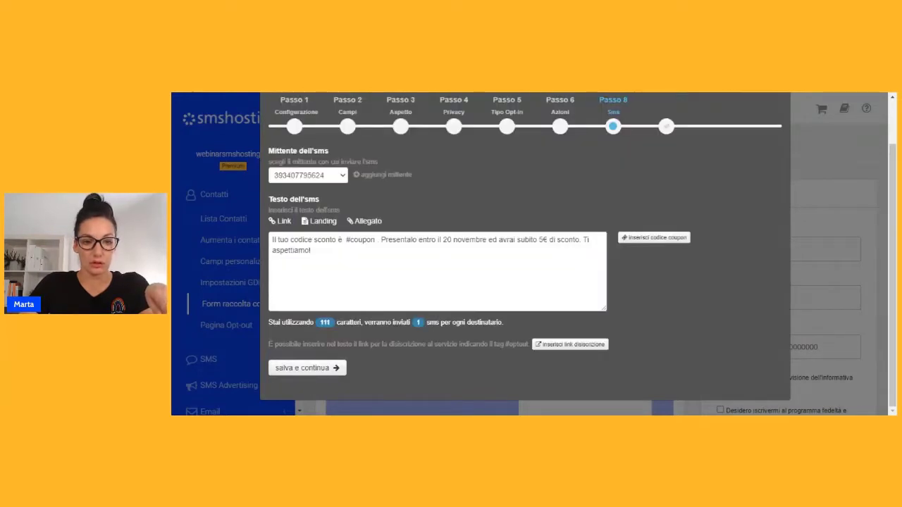
Set the reply SMS sender to Nature Spa, keep the message text, and finish the form configuration
{"action": "left_click", "coordinate": [310, 176]}
{"action": "left_click", "coordinate": [311, 194]}
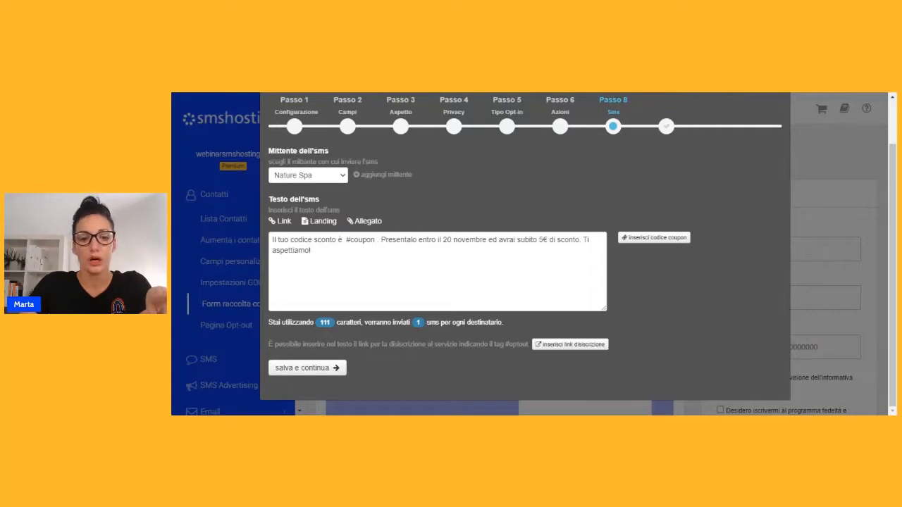
{"action": "left_click", "coordinate": [337, 369]}
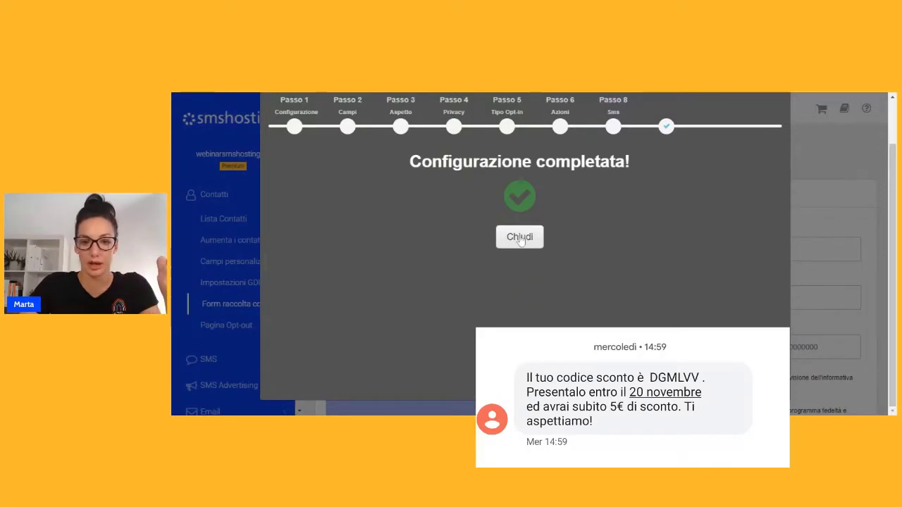
{"action": "left_click", "coordinate": [520, 237]}
Review the form's sharing options, including the share link, QR code, landing page option and embed code
{"action": "scroll", "coordinate": [667, 185], "scroll_direction": "down", "scroll_amount": 2}
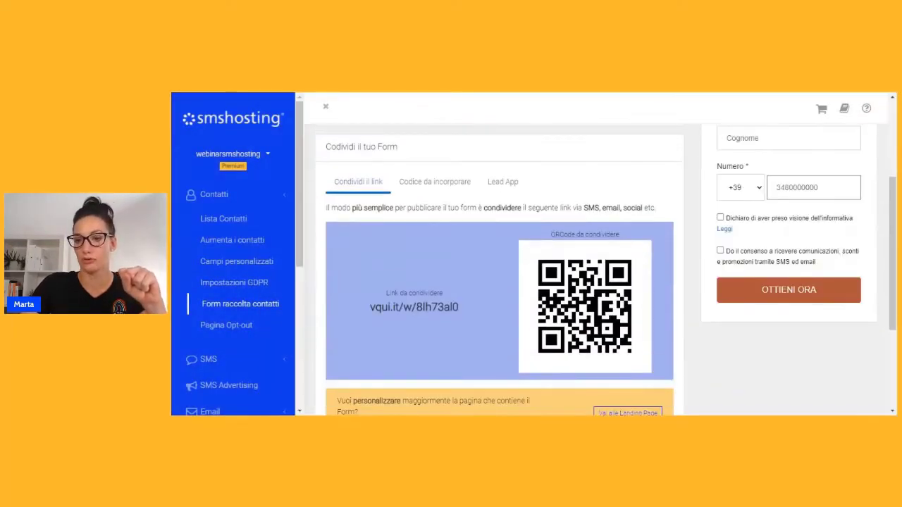
{"action": "scroll", "coordinate": [741, 227], "scroll_direction": "up", "scroll_amount": 2}
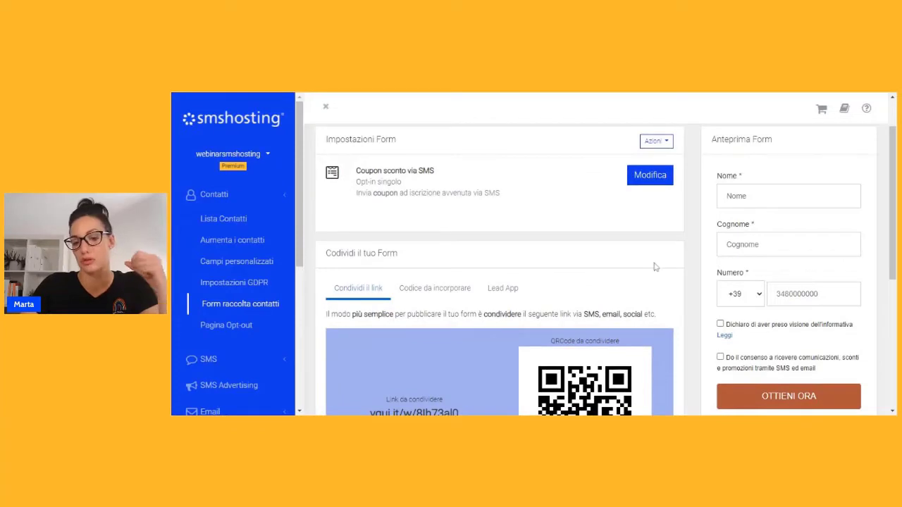
{"action": "scroll", "coordinate": [666, 258], "scroll_direction": "down", "scroll_amount": 5}
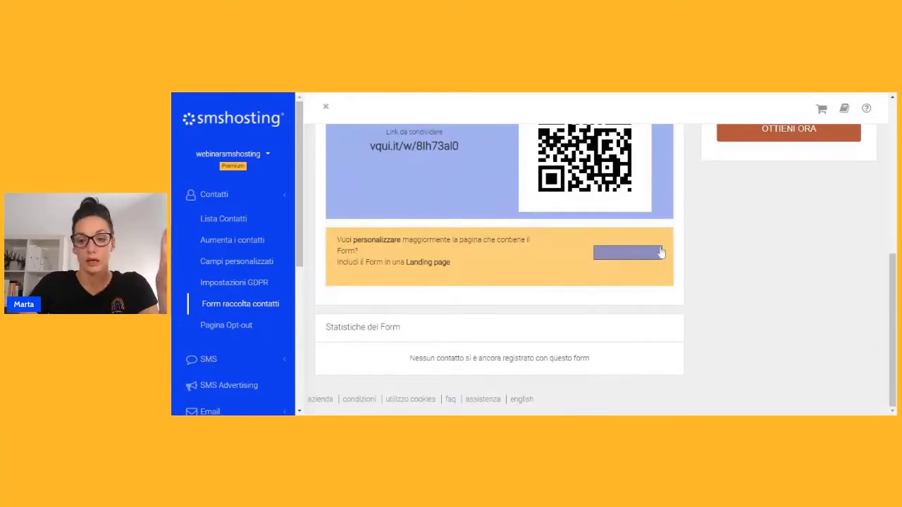
{"action": "scroll", "coordinate": [635, 246], "scroll_direction": "up", "scroll_amount": 2}
{"action": "left_click", "coordinate": [423, 181]}
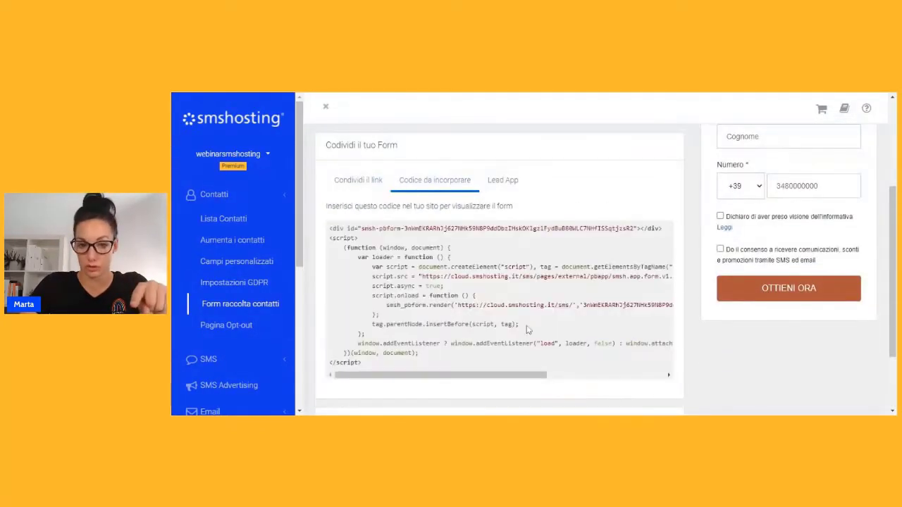
{"action": "left_click", "coordinate": [361, 181]}
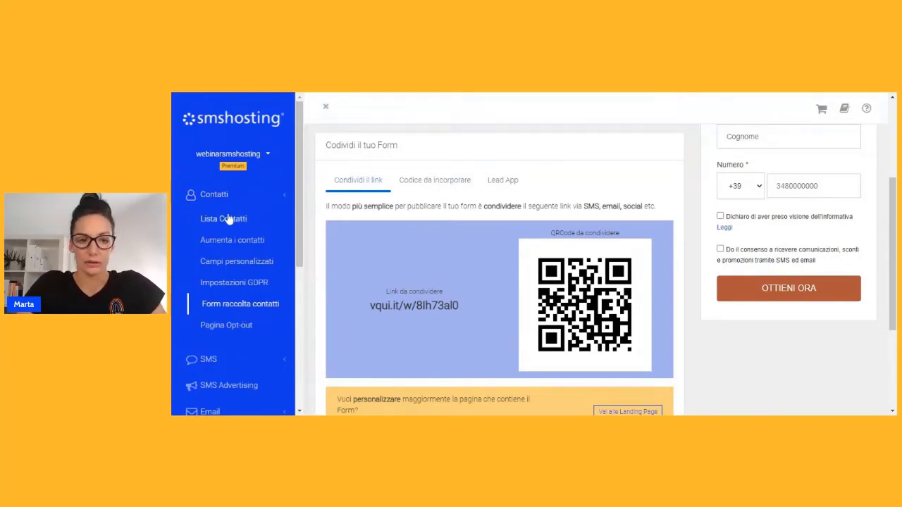
{"action": "scroll", "coordinate": [385, 241], "scroll_direction": "up", "scroll_amount": 3}
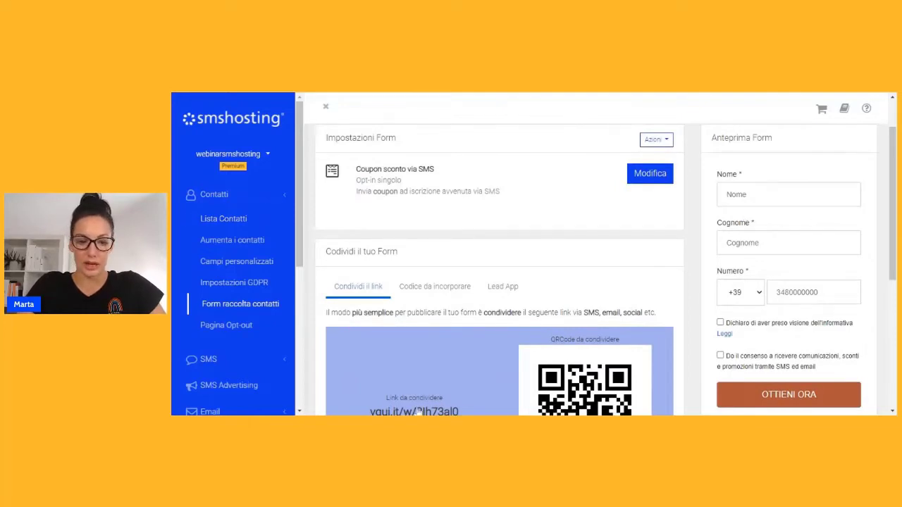
Open the form's share link and submit a test sign-up with first name, surname, mobile number and both consents
{"action": "left_click", "coordinate": [419, 412]}
{"action": "type", "text": "ma"}
{"action": "key", "text": "Down"}
{"action": "key", "text": "Return"}
{"action": "left_click", "coordinate": [518, 258]}
{"action": "left_click", "coordinate": [469, 289]}
{"action": "left_click", "coordinate": [523, 370]}
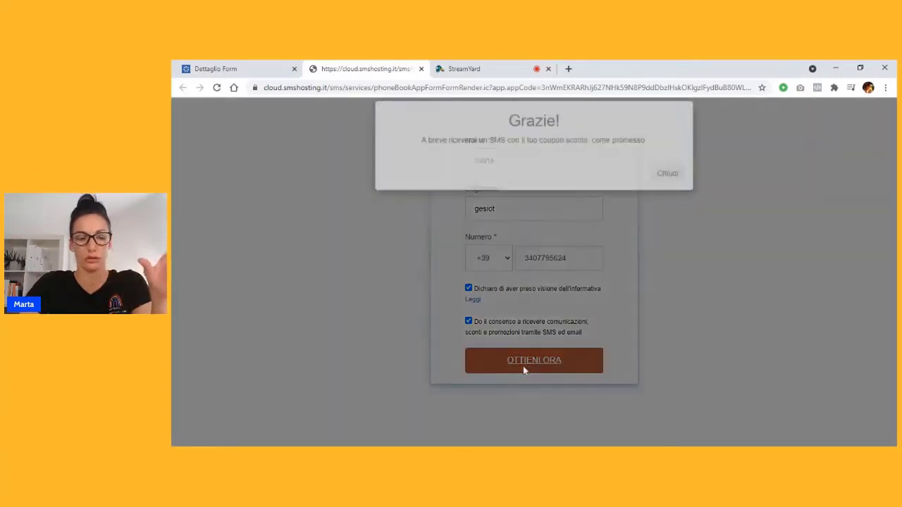
{"action": "left_click", "coordinate": [663, 196]}
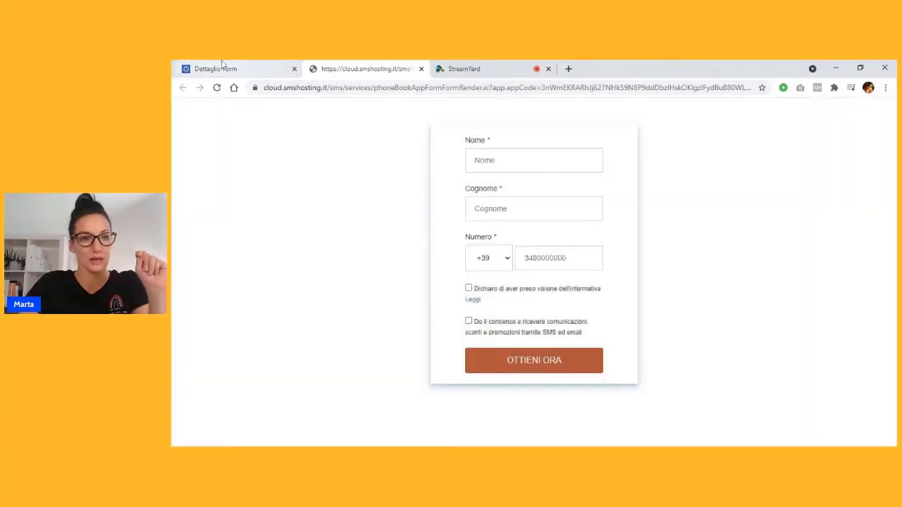
Open the test contact's details from the contact list and examine its GDPR consents, lists and digital coupons
{"action": "left_click", "coordinate": [222, 69]}
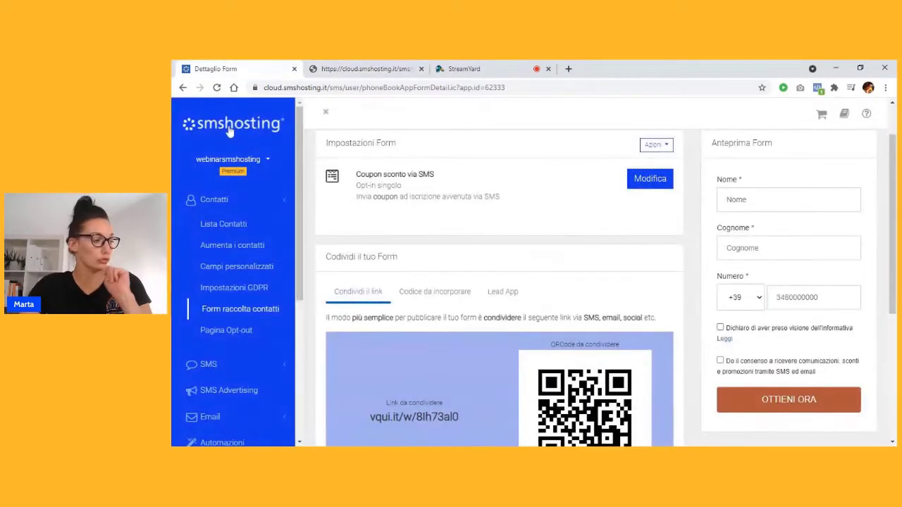
{"action": "left_click", "coordinate": [220, 225]}
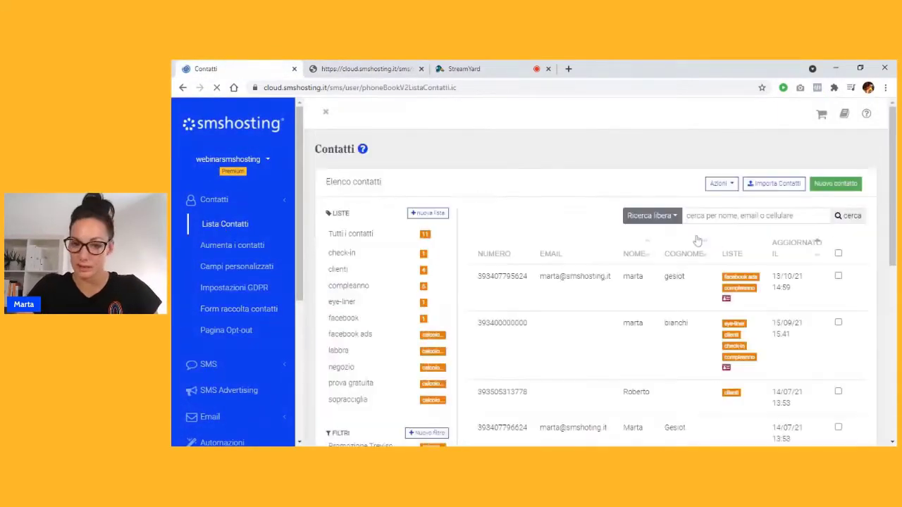
{"action": "left_click", "coordinate": [667, 284]}
{"action": "scroll", "coordinate": [632, 322], "scroll_direction": "down", "scroll_amount": 3}
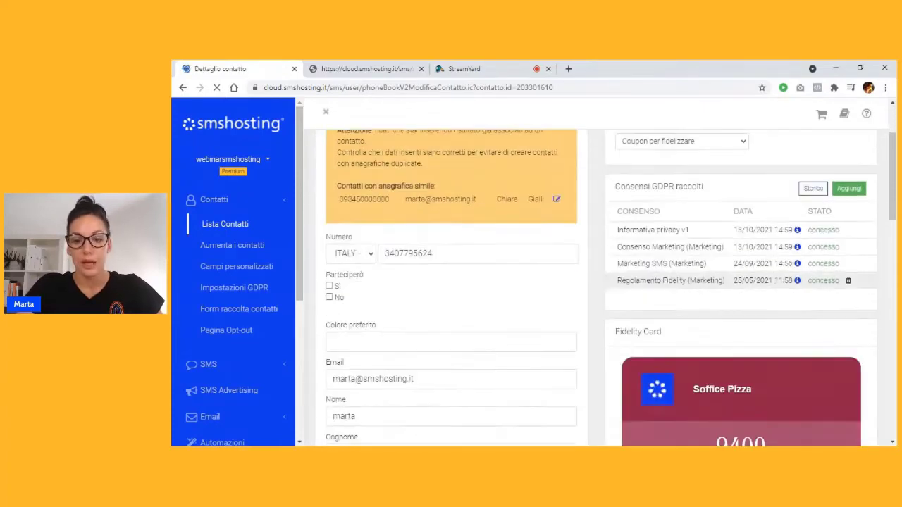
{"action": "scroll", "coordinate": [620, 325], "scroll_direction": "down", "scroll_amount": 5}
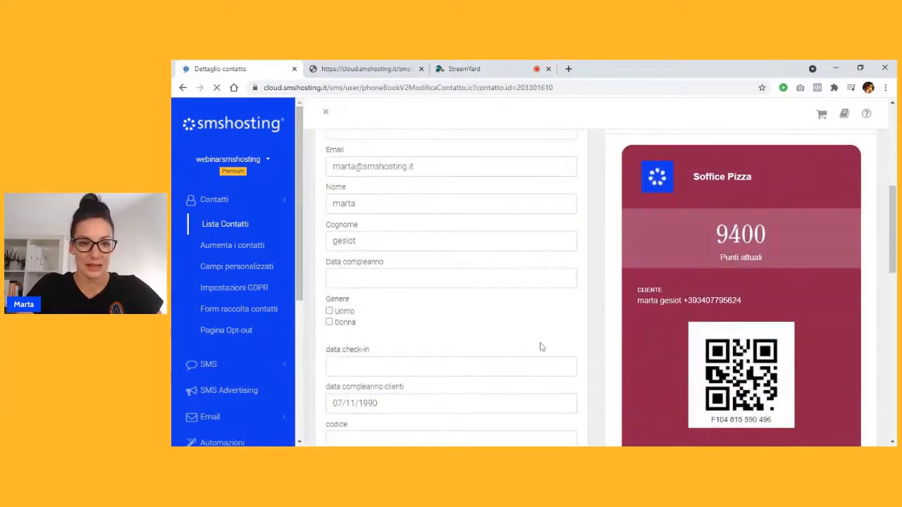
{"action": "scroll", "coordinate": [557, 317], "scroll_direction": "down", "scroll_amount": 5}
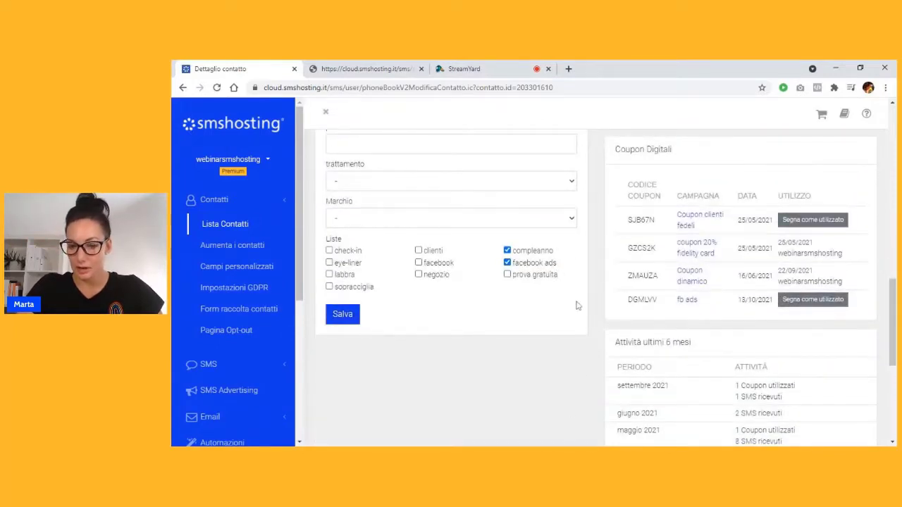
{"action": "scroll", "coordinate": [586, 287], "scroll_direction": "down", "scroll_amount": 1}
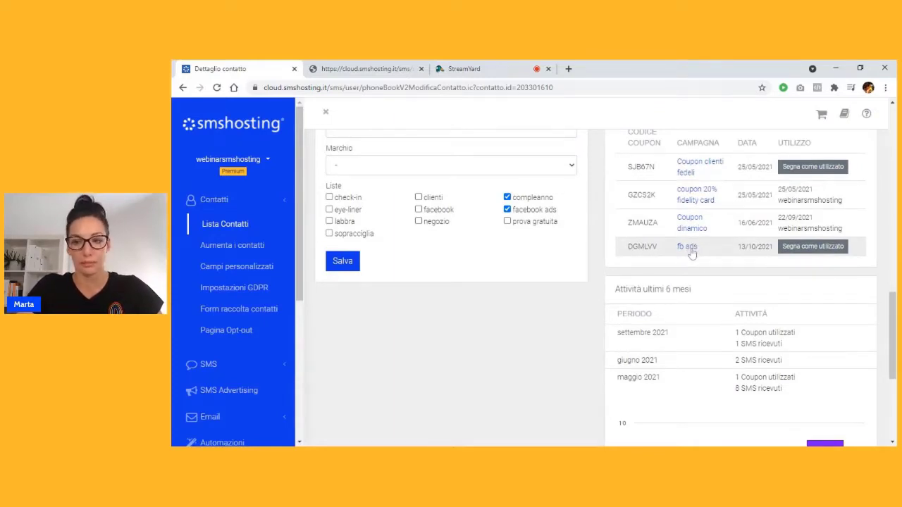
Reopen the test contact from the contact list and examine its digital coupons and the options for marking them as used
{"action": "scroll", "coordinate": [698, 254], "scroll_direction": "up", "scroll_amount": 1}
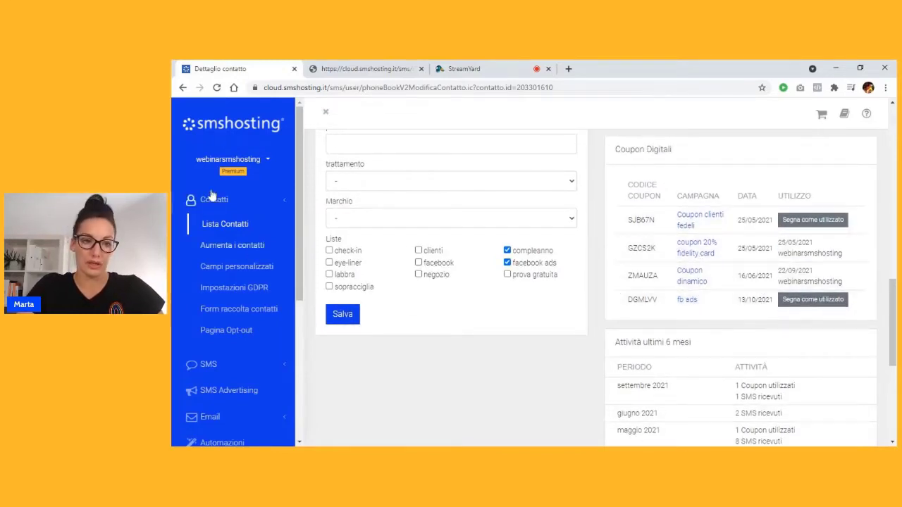
{"action": "left_click", "coordinate": [224, 223]}
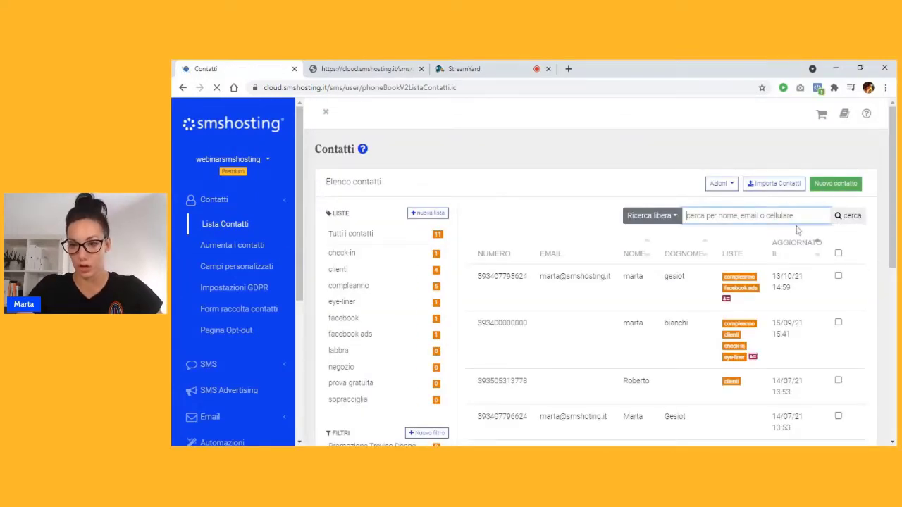
{"action": "left_click", "coordinate": [741, 283]}
{"action": "scroll", "coordinate": [768, 316], "scroll_direction": "down", "scroll_amount": 10}
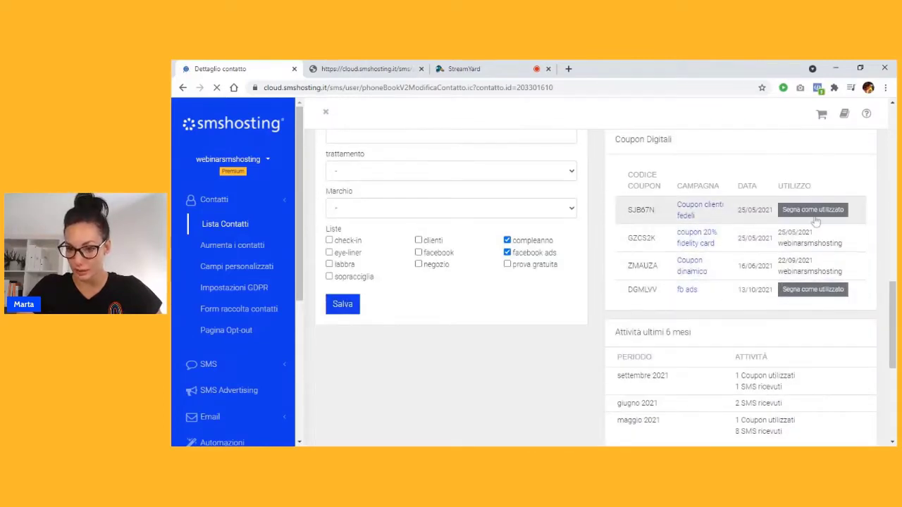
{"action": "scroll", "coordinate": [214, 394], "scroll_direction": "down", "scroll_amount": 3}
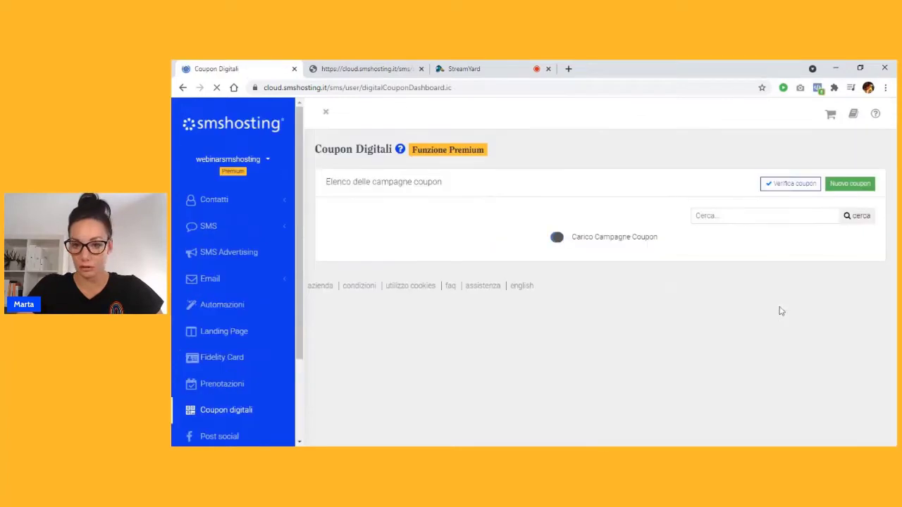
Open the fb ads campaign from the digital coupon list and examine its sending statistics and issued coupons
{"action": "left_click", "coordinate": [644, 258]}
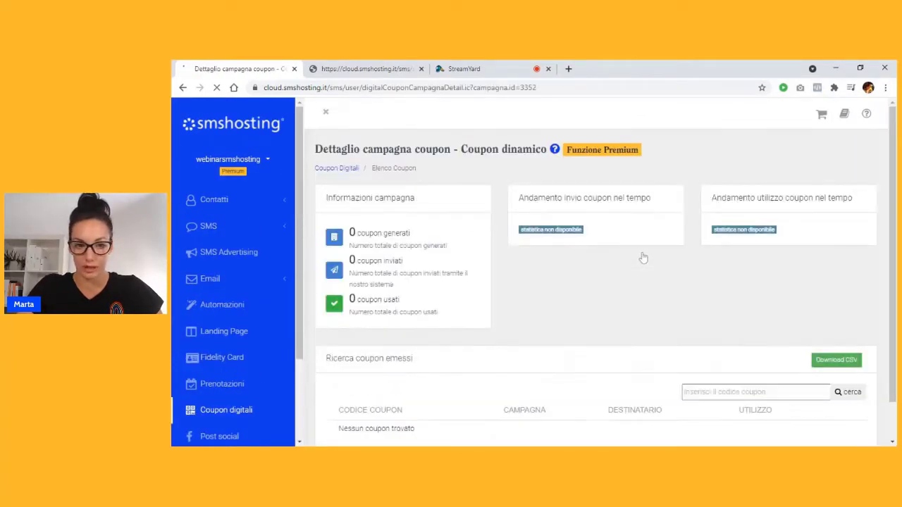
{"action": "left_click", "coordinate": [337, 169]}
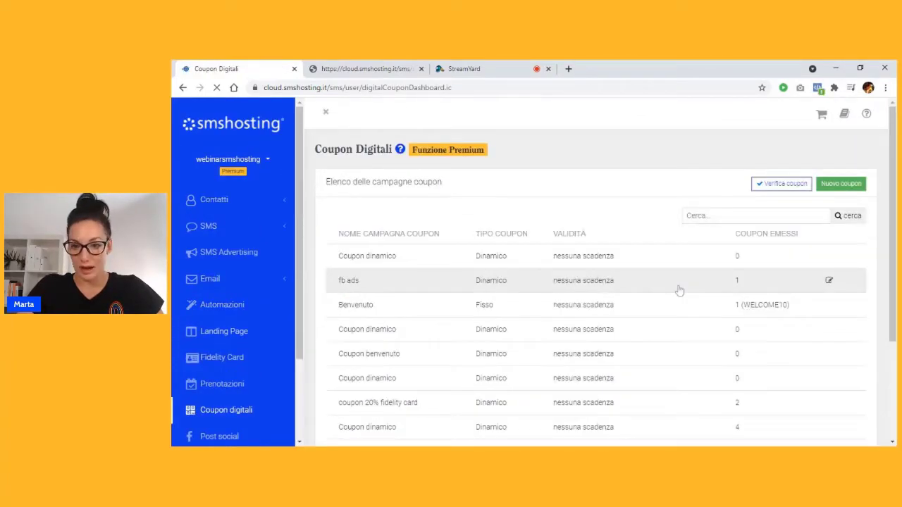
{"action": "left_click", "coordinate": [678, 289]}
{"action": "scroll", "coordinate": [368, 160], "scroll_direction": "down", "scroll_amount": 2}
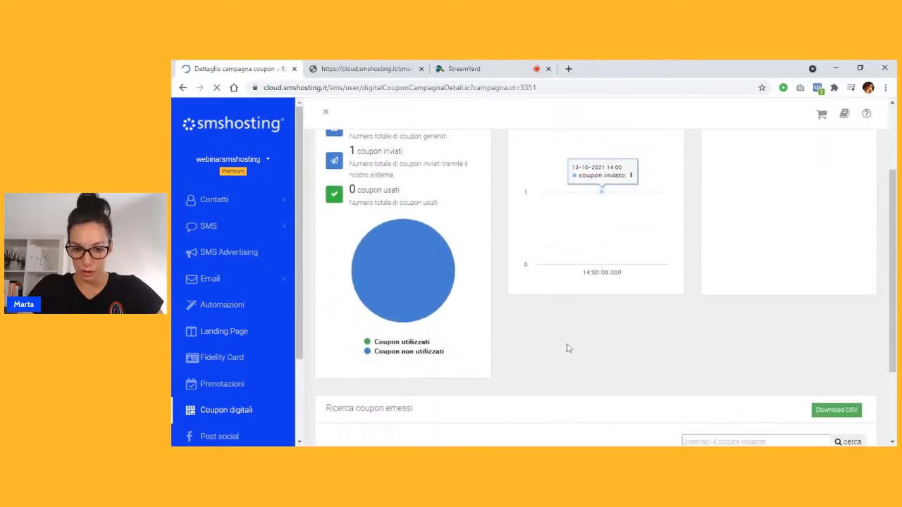
{"action": "scroll", "coordinate": [566, 346], "scroll_direction": "down", "scroll_amount": 2}
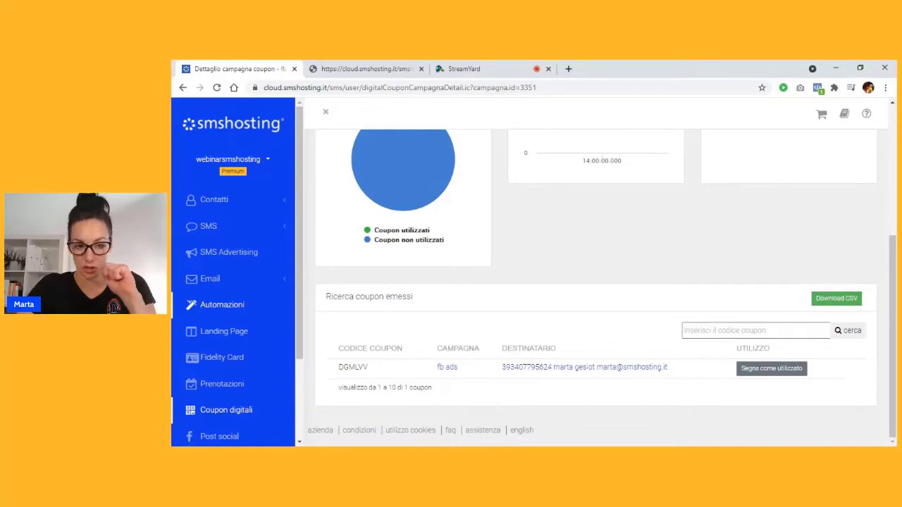
Start a new automation workflow based on the custom Attività coupon template
{"action": "left_click", "coordinate": [211, 309]}
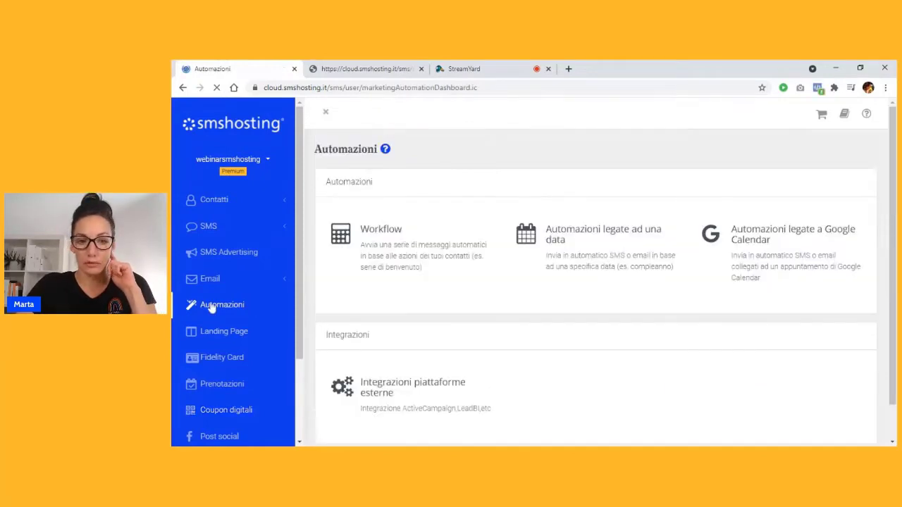
{"action": "left_click", "coordinate": [414, 245]}
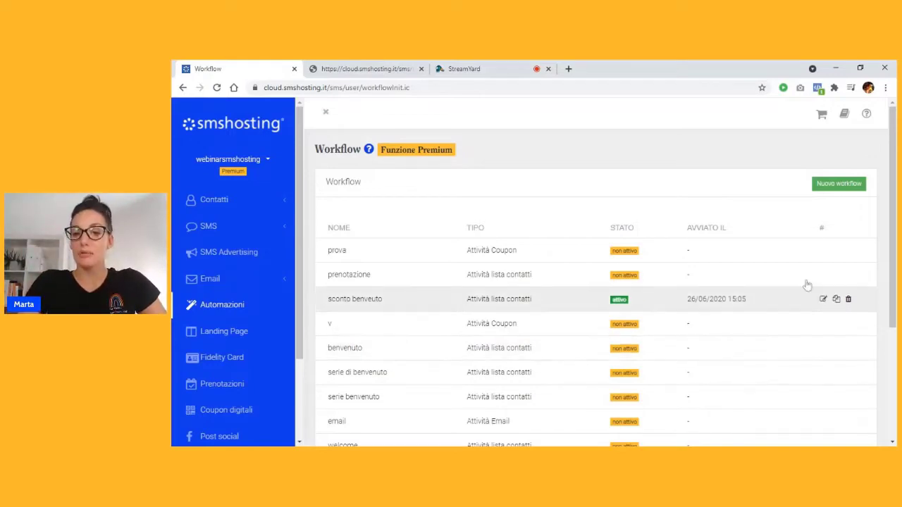
{"action": "left_click", "coordinate": [838, 187]}
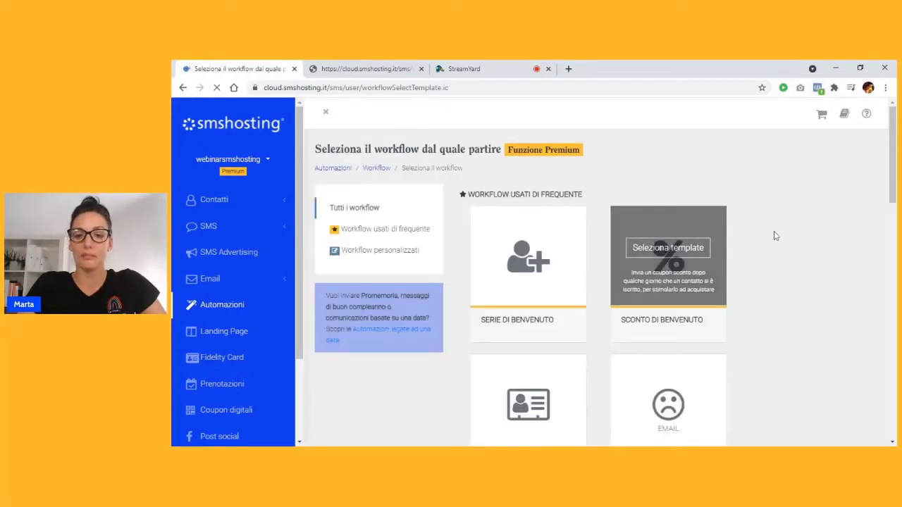
{"action": "scroll", "coordinate": [782, 232], "scroll_direction": "down", "scroll_amount": 1}
{"action": "scroll", "coordinate": [818, 331], "scroll_direction": "down", "scroll_amount": 12}
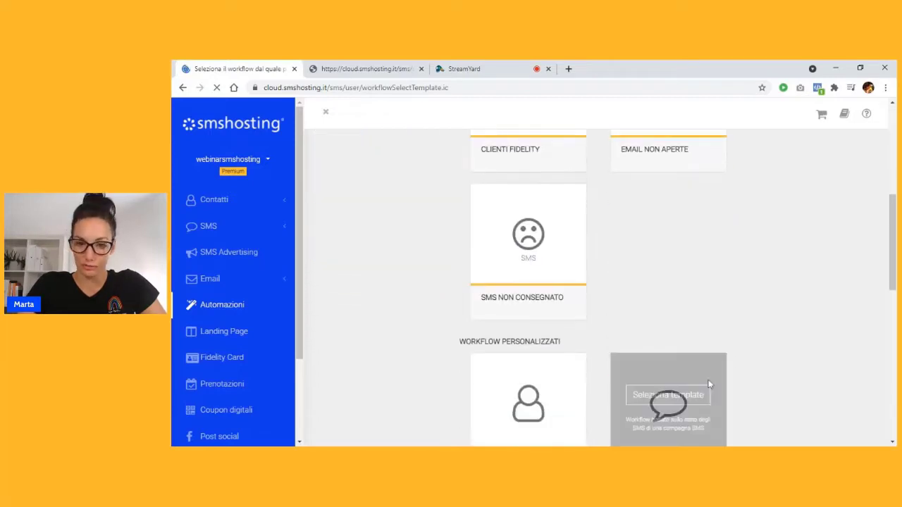
{"action": "scroll", "coordinate": [818, 337], "scroll_direction": "down", "scroll_amount": 2}
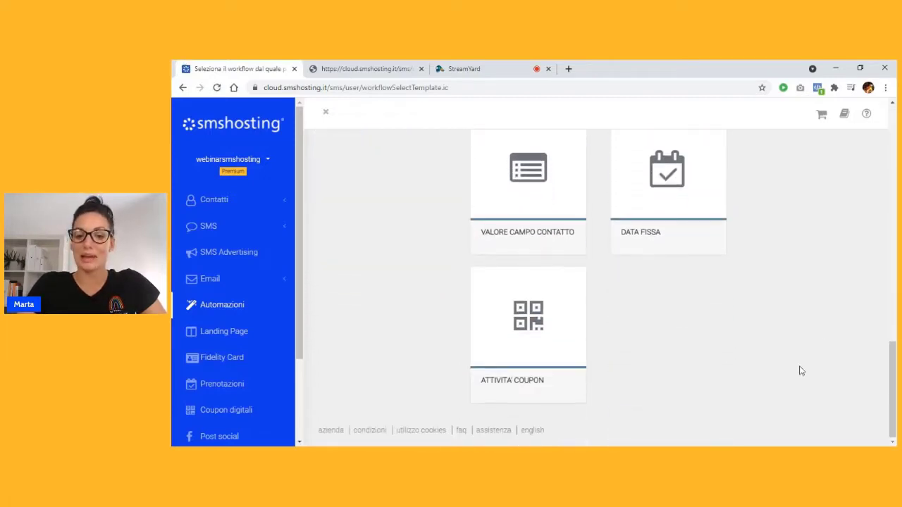
{"action": "left_click", "coordinate": [513, 314]}
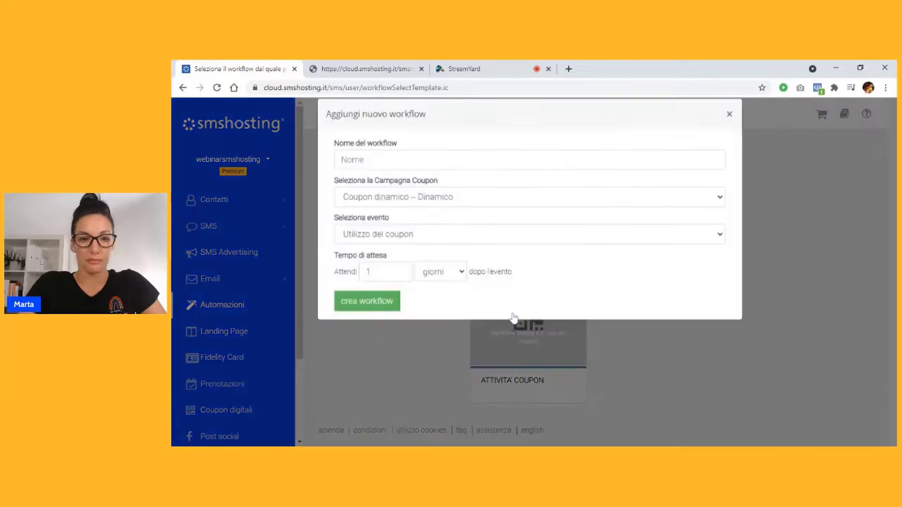
Create the workflow as "recensione" for the fb ads coupon campaign, triggered by Utilizzo del coupon with a 1-day wait
{"action": "type", "text": "recensione"}
{"action": "left_click", "coordinate": [429, 218]}
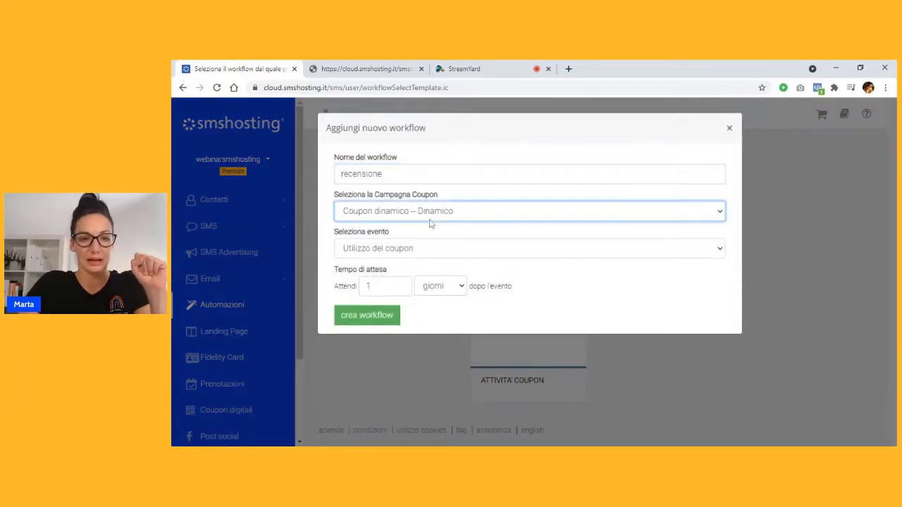
{"action": "left_click", "coordinate": [437, 241]}
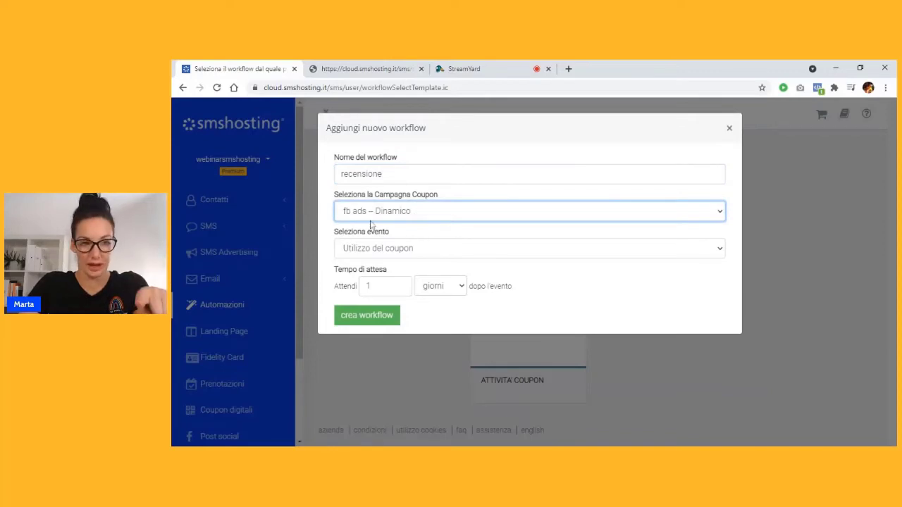
{"action": "left_click", "coordinate": [412, 273]}
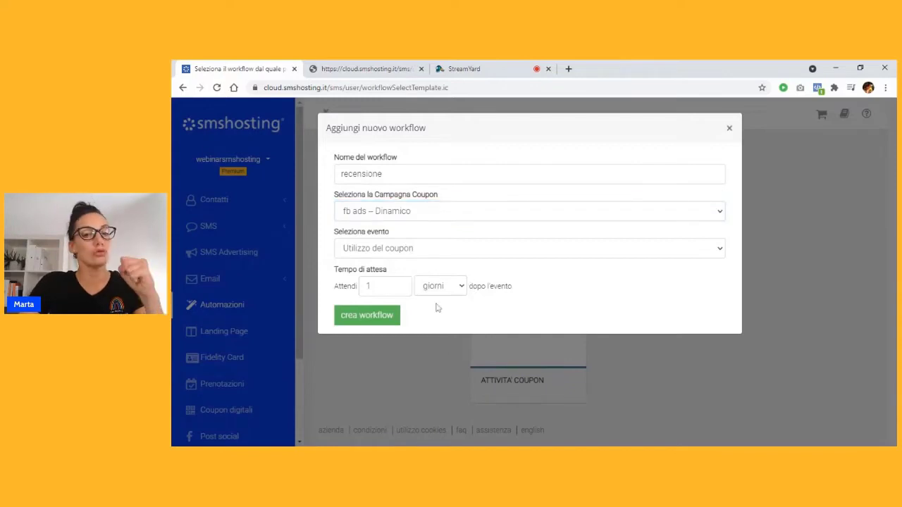
{"action": "left_click", "coordinate": [380, 318]}
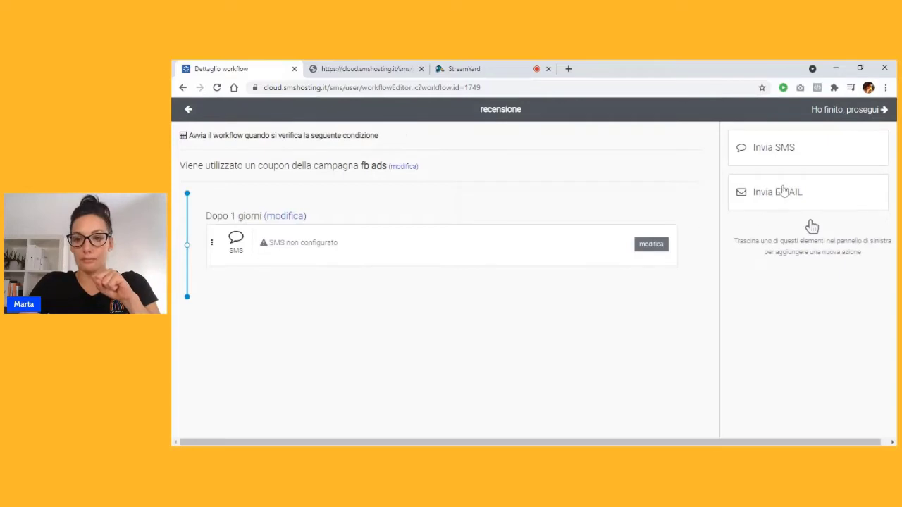
Replace the workflow's unconfigured SMS action with an email action
{"action": "left_click_drag", "start_coordinate": [784, 192], "coordinate": [412, 214]}
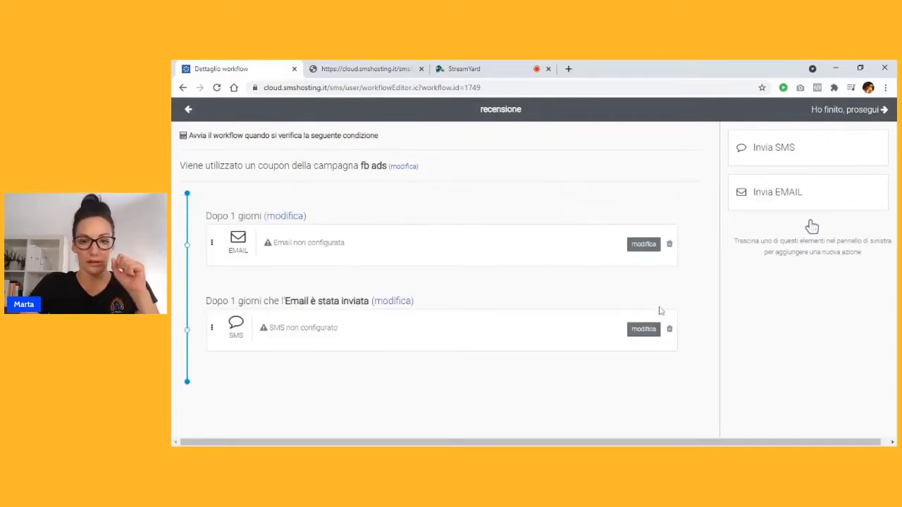
{"action": "left_click", "coordinate": [669, 330]}
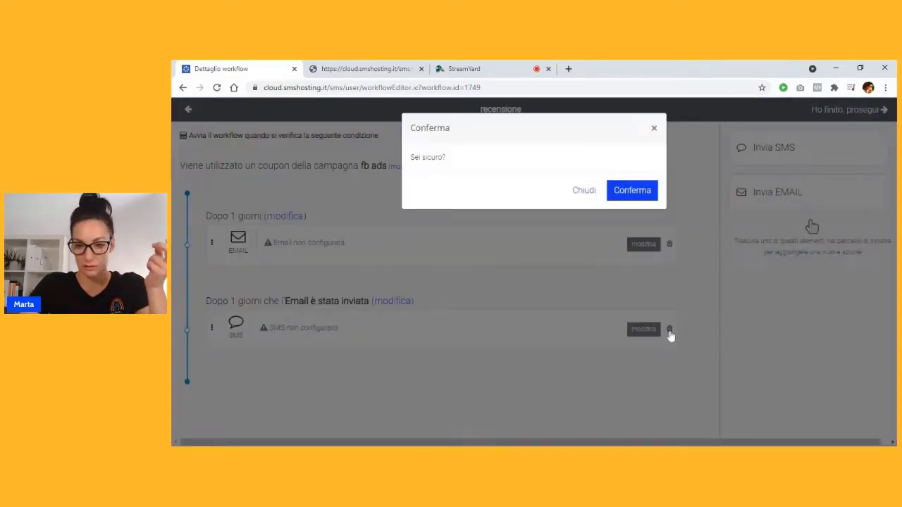
{"action": "left_click", "coordinate": [621, 199]}
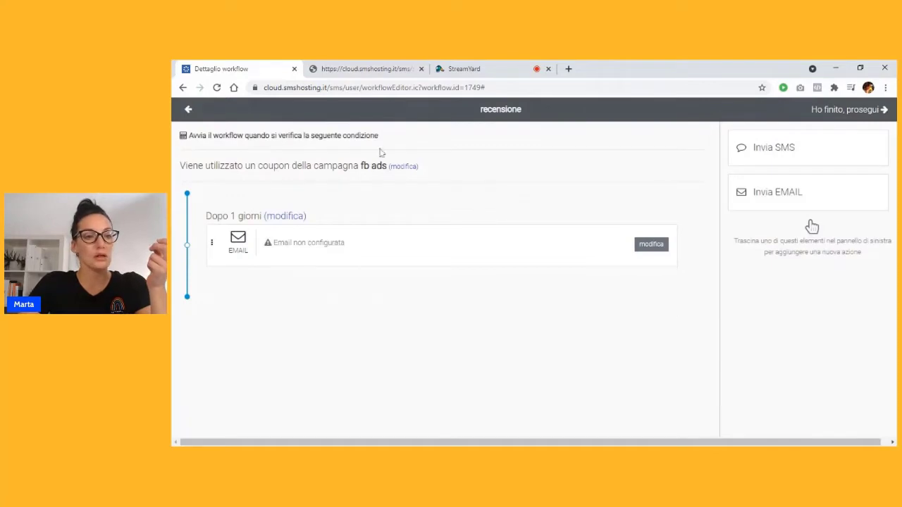
Configure the email action with new content based on the "Avviso riapertura attività" template
{"action": "left_click", "coordinate": [646, 244]}
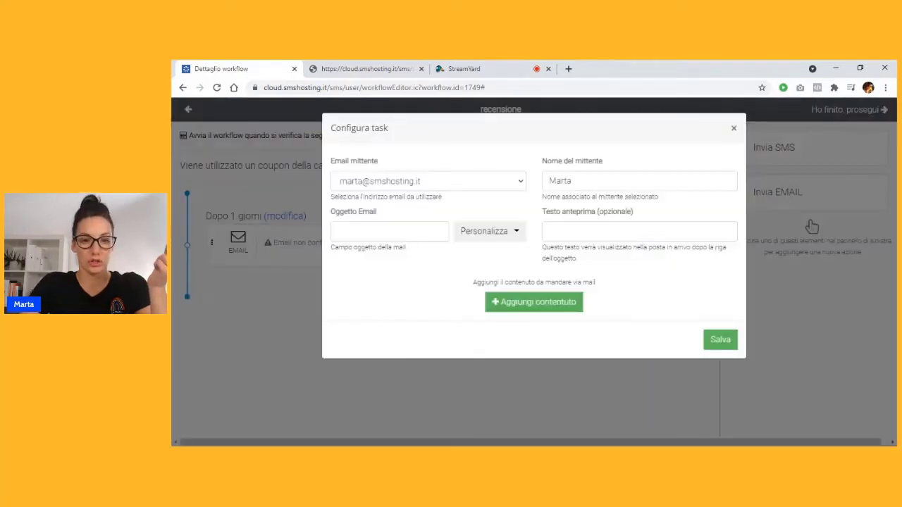
{"action": "left_click", "coordinate": [525, 307]}
{"action": "left_click", "coordinate": [556, 143]}
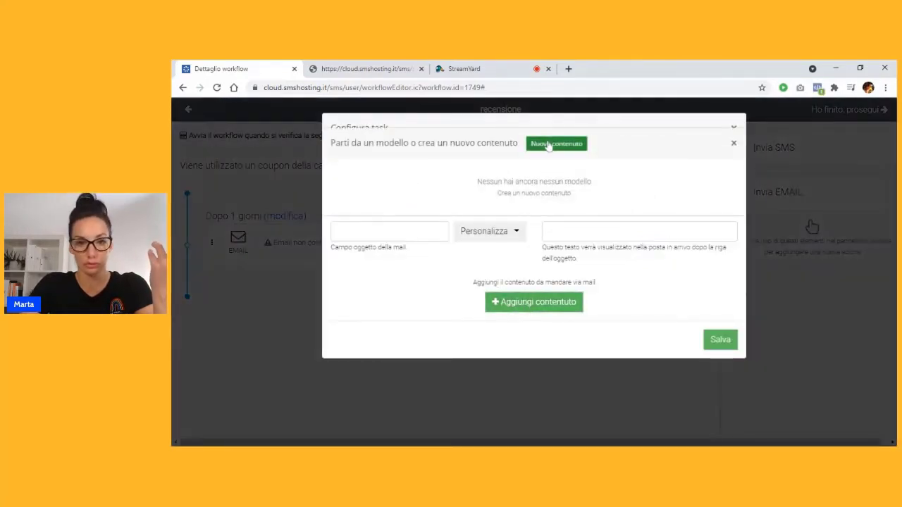
{"action": "scroll", "coordinate": [578, 233], "scroll_direction": "down", "scroll_amount": 5}
{"action": "scroll", "coordinate": [596, 276], "scroll_direction": "down", "scroll_amount": 15}
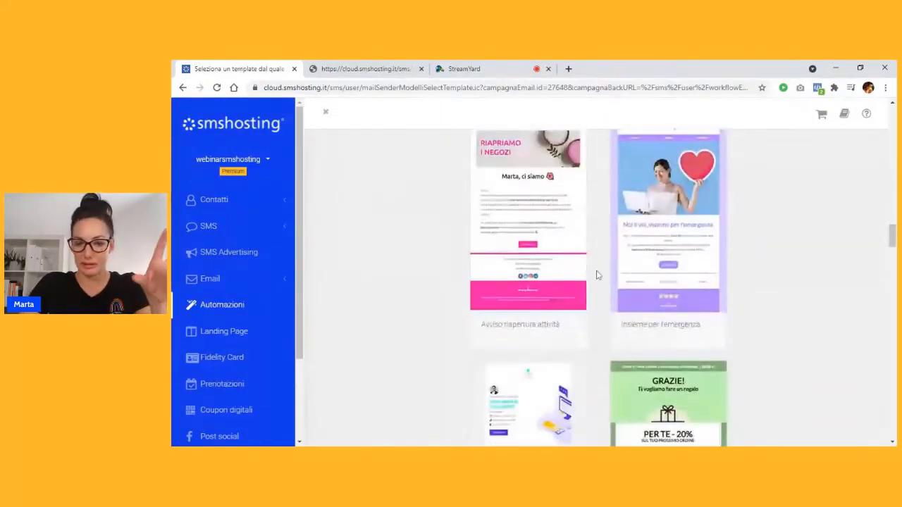
{"action": "left_click", "coordinate": [547, 205]}
{"action": "left_click", "coordinate": [534, 164]}
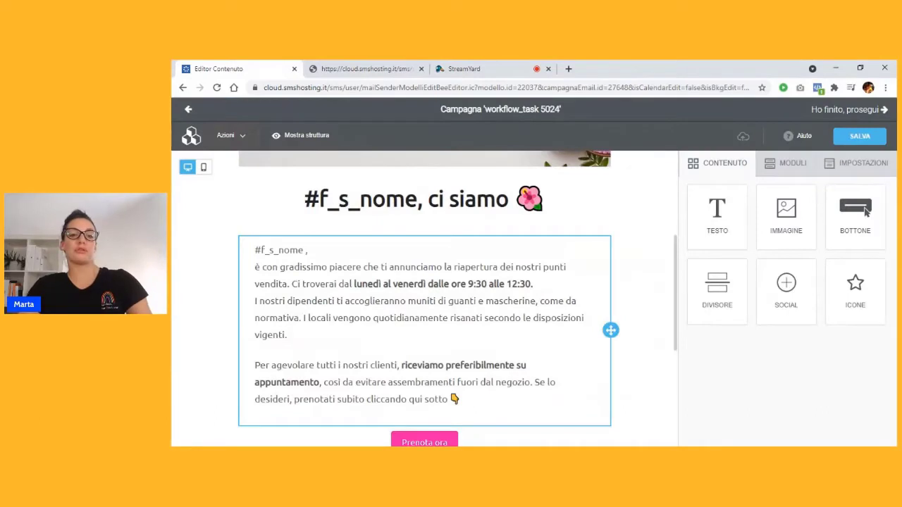
Review the email's body text and "Prenota ora" button settings, and save the content to the workflow's email task
{"action": "left_click", "coordinate": [399, 266]}
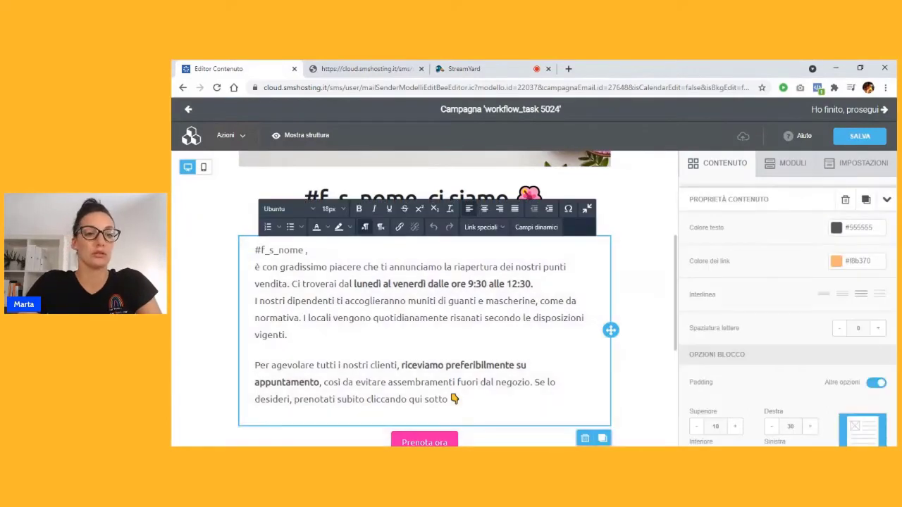
{"action": "left_click_drag", "start_coordinate": [255, 250], "coordinate": [465, 399]}
{"action": "left_click", "coordinate": [254, 360]}
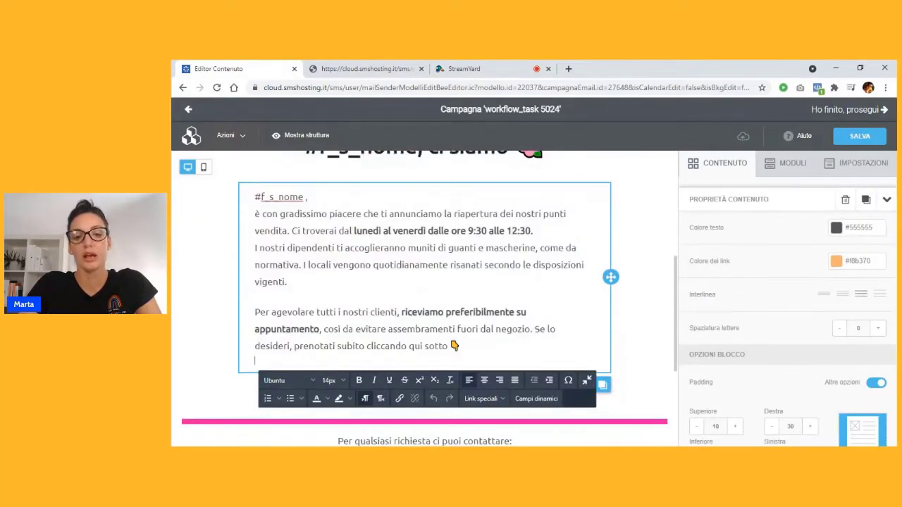
{"action": "left_click_drag", "start_coordinate": [459, 346], "coordinate": [296, 230]}
{"action": "triple_click", "coordinate": [304, 214]}
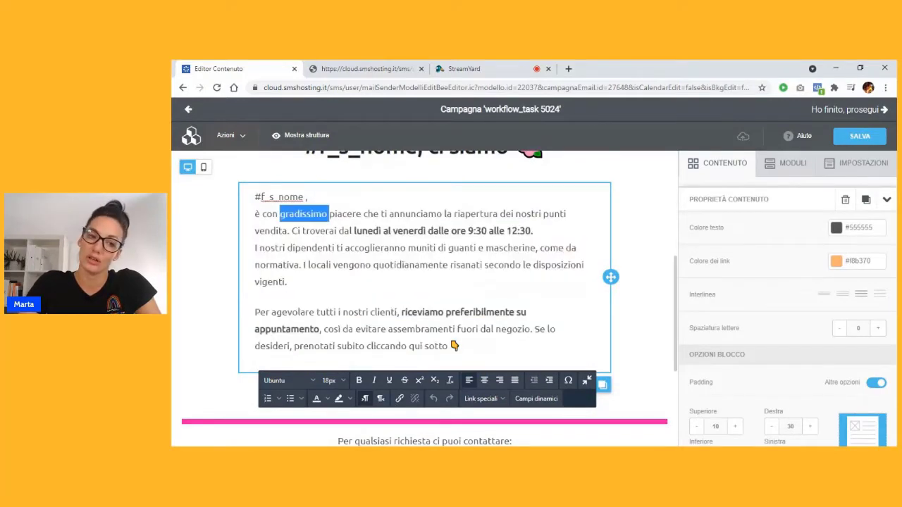
{"action": "left_click", "coordinate": [469, 225]}
{"action": "scroll", "coordinate": [469, 224], "scroll_direction": "down", "scroll_amount": 2}
{"action": "left_click", "coordinate": [469, 225]}
{"action": "left_click", "coordinate": [481, 240]}
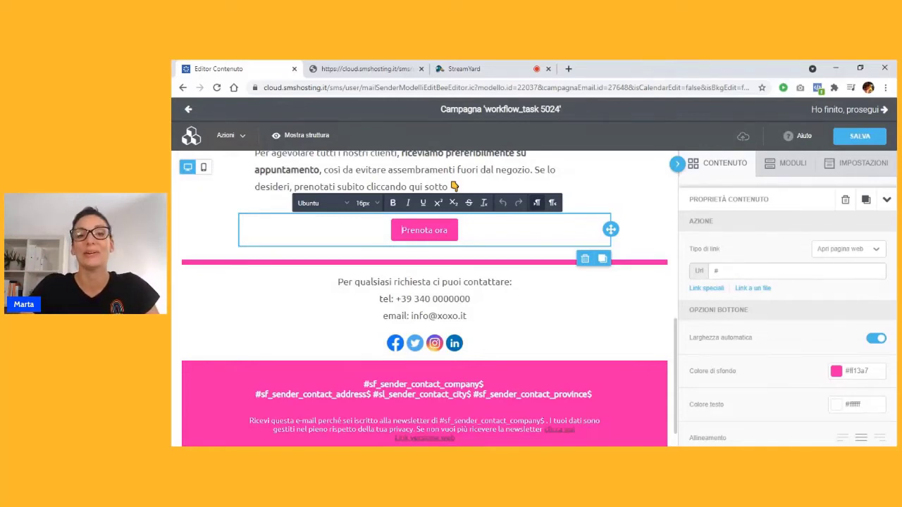
{"action": "left_click", "coordinate": [861, 139]}
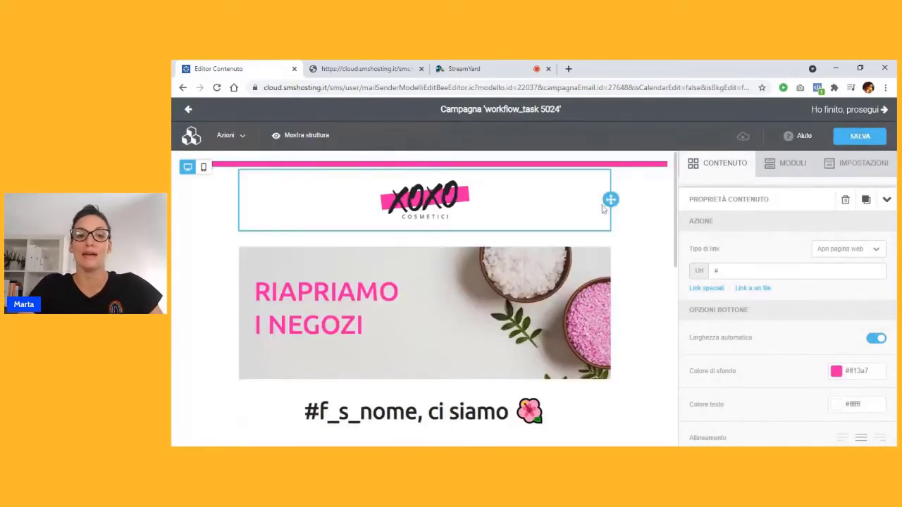
{"action": "left_click", "coordinate": [860, 111]}
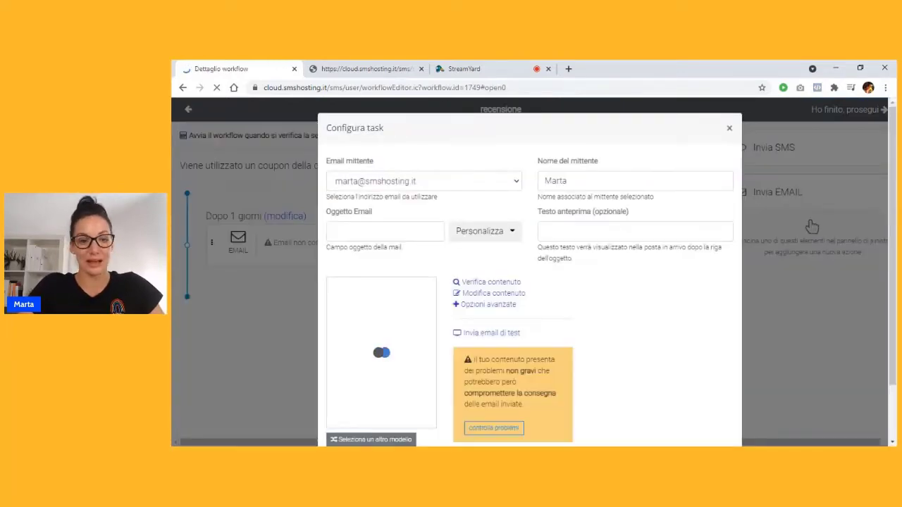
Set the email subject to "Grazie per esserci" followed by the Nome field, save the task and finish the workflow
{"action": "type", "text": "Grazie per esserci"}
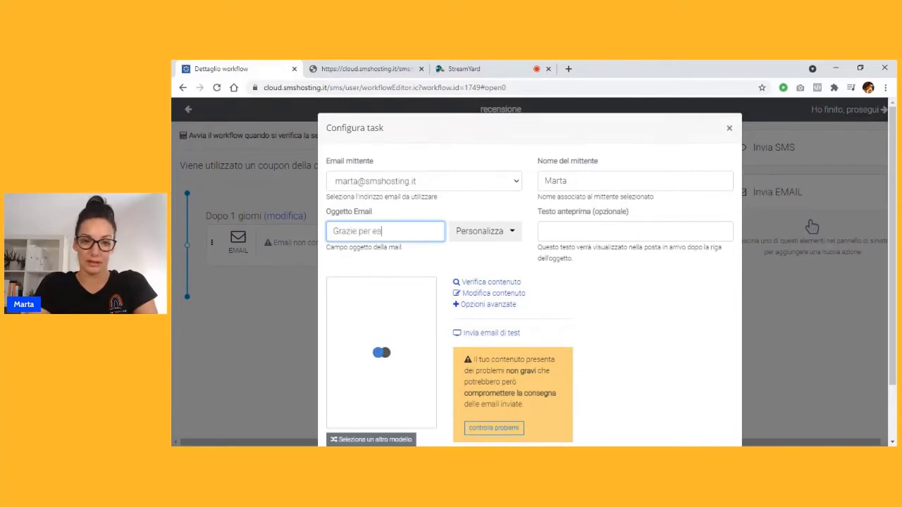
{"action": "left_click", "coordinate": [486, 232]}
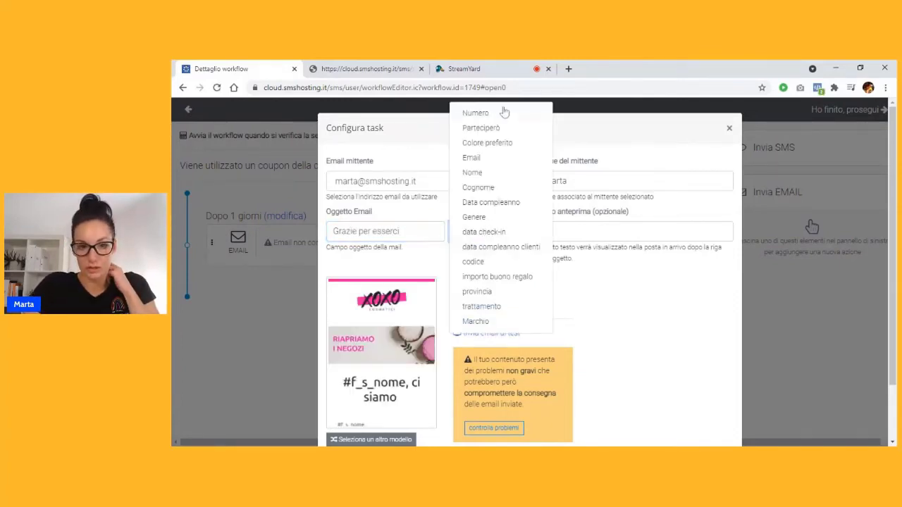
{"action": "left_click", "coordinate": [471, 175]}
{"action": "scroll", "coordinate": [614, 366], "scroll_direction": "down", "scroll_amount": 1}
{"action": "left_click", "coordinate": [716, 413]}
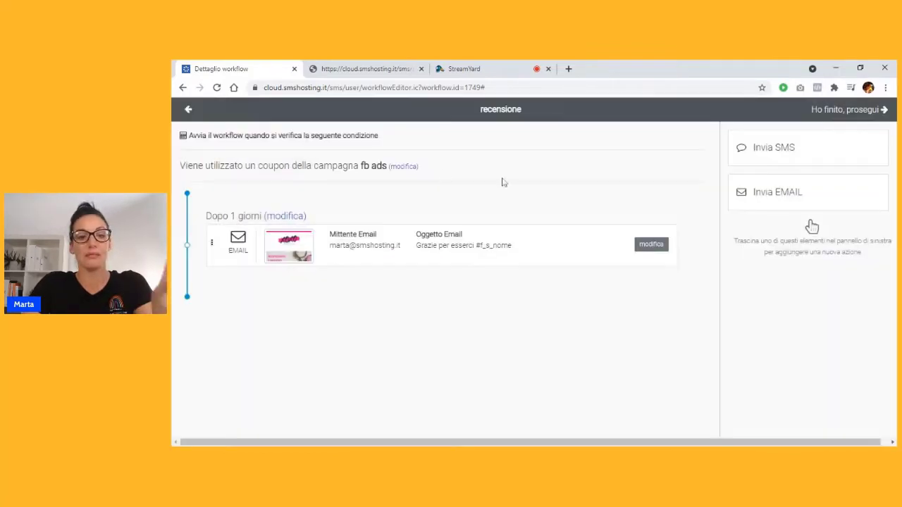
{"action": "left_click", "coordinate": [866, 111]}
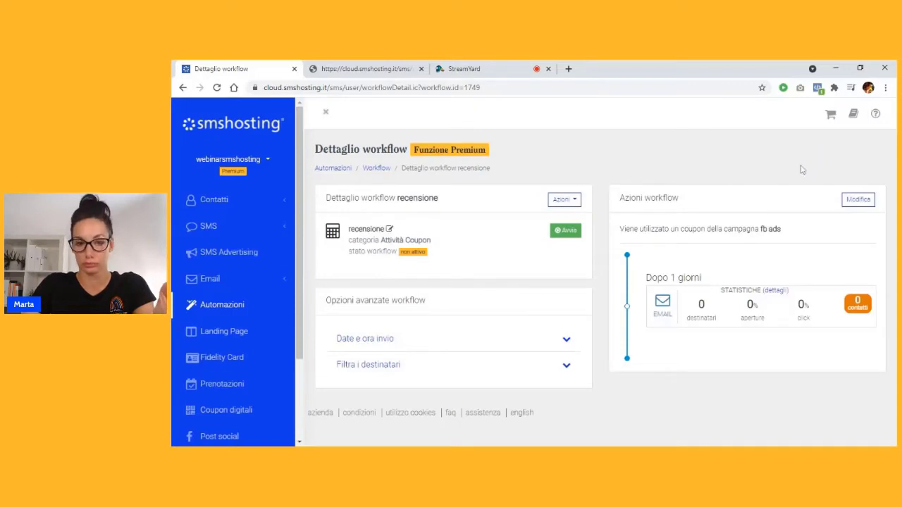
Set the email action's waiting time to 0 minutes, finish editing and start the recensione workflow
{"action": "left_click", "coordinate": [558, 232]}
{"action": "left_click", "coordinate": [612, 208]}
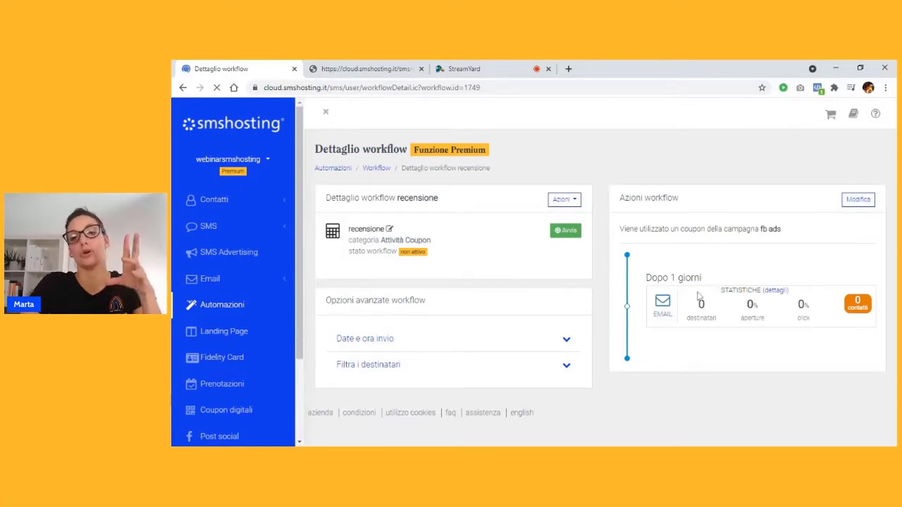
{"action": "left_click", "coordinate": [858, 199]}
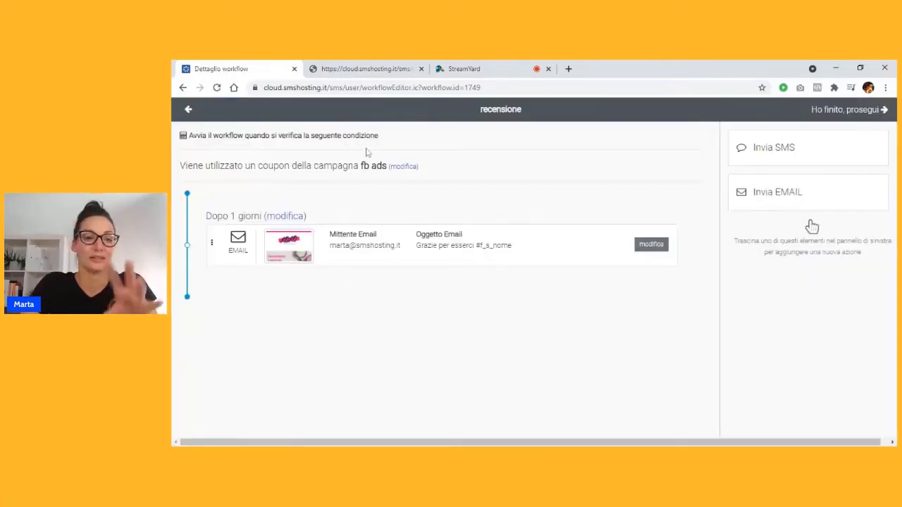
{"action": "left_click", "coordinate": [289, 217]}
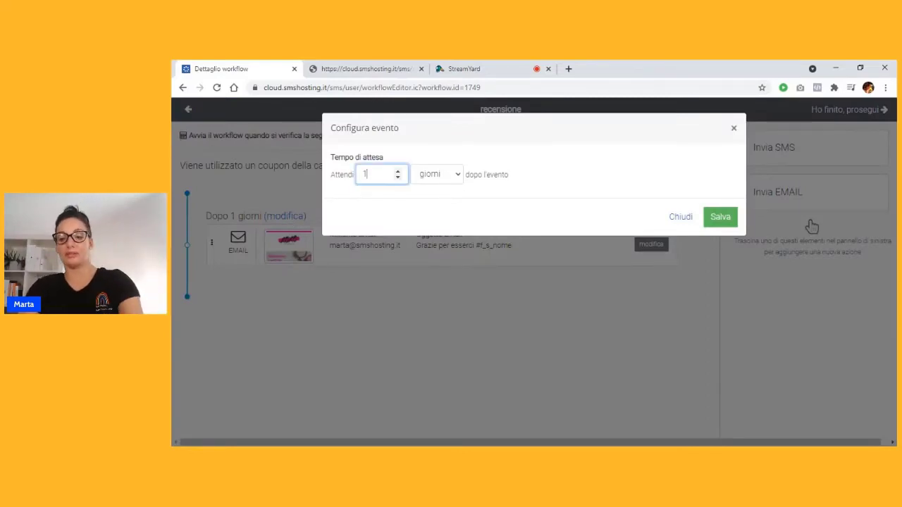
{"action": "left_click", "coordinate": [432, 179]}
{"action": "left_click", "coordinate": [469, 215]}
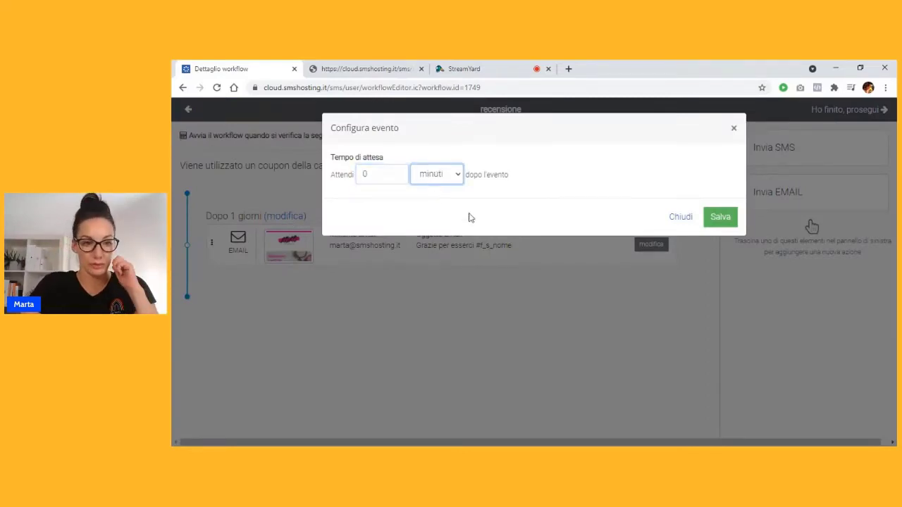
{"action": "left_click", "coordinate": [721, 217]}
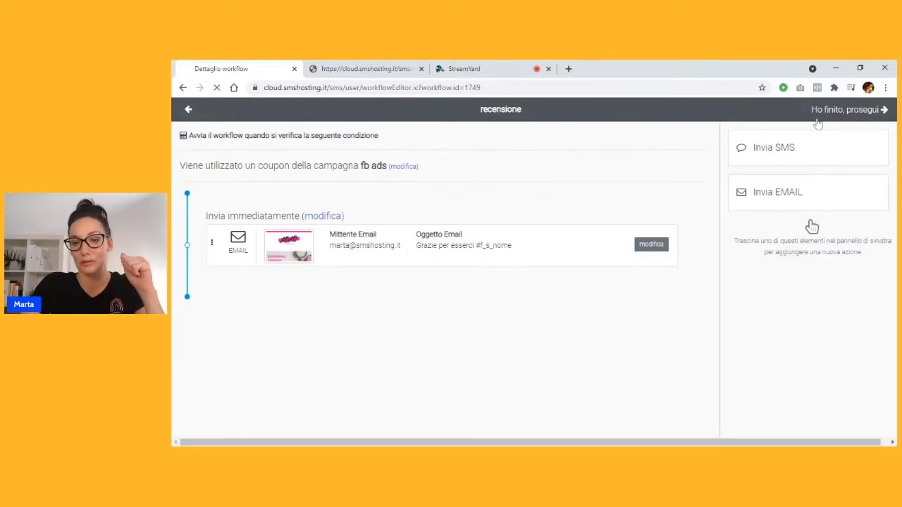
{"action": "left_click", "coordinate": [817, 118]}
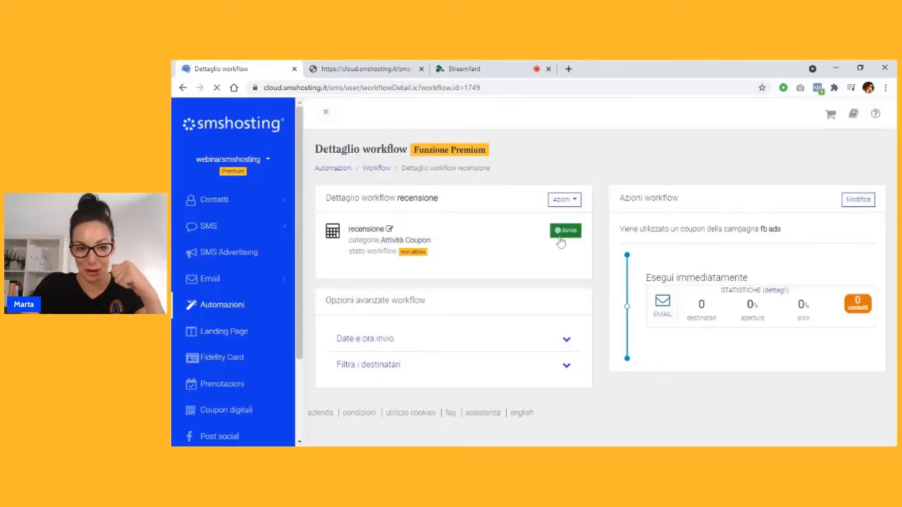
{"action": "left_click", "coordinate": [564, 232]}
{"action": "left_click", "coordinate": [621, 204]}
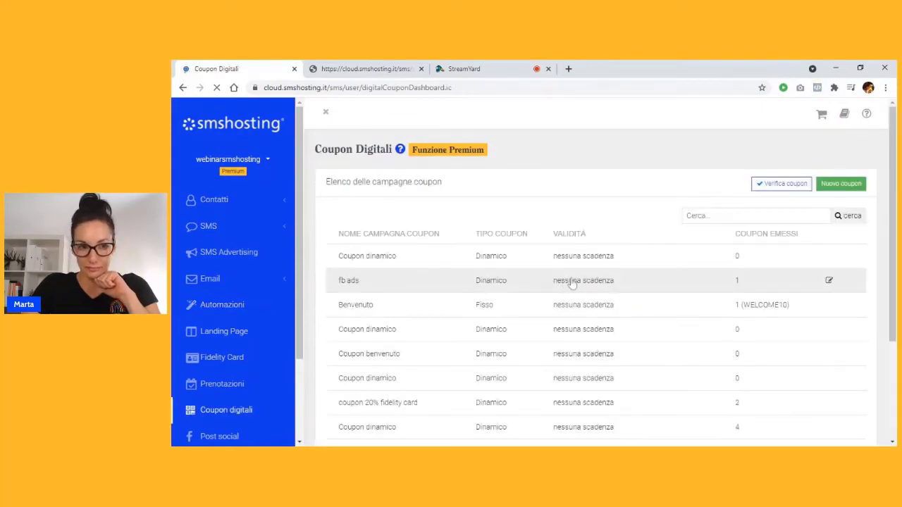
Mark the issued coupon of the fb ads campaign as used
{"action": "left_click", "coordinate": [572, 280]}
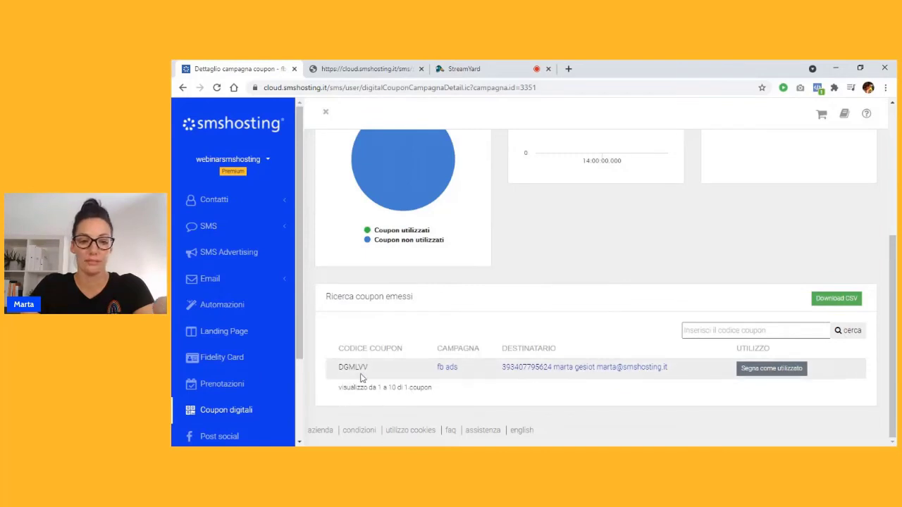
{"action": "left_click", "coordinate": [769, 379]}
{"action": "left_click", "coordinate": [650, 230]}
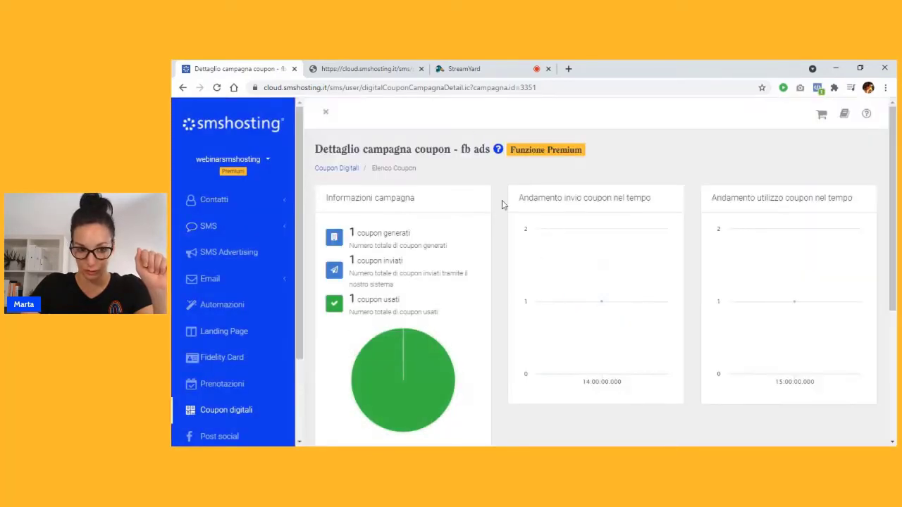
Open the recensione workflow's details to check its contact and email statistics
{"action": "left_click", "coordinate": [243, 305]}
{"action": "left_click", "coordinate": [410, 254]}
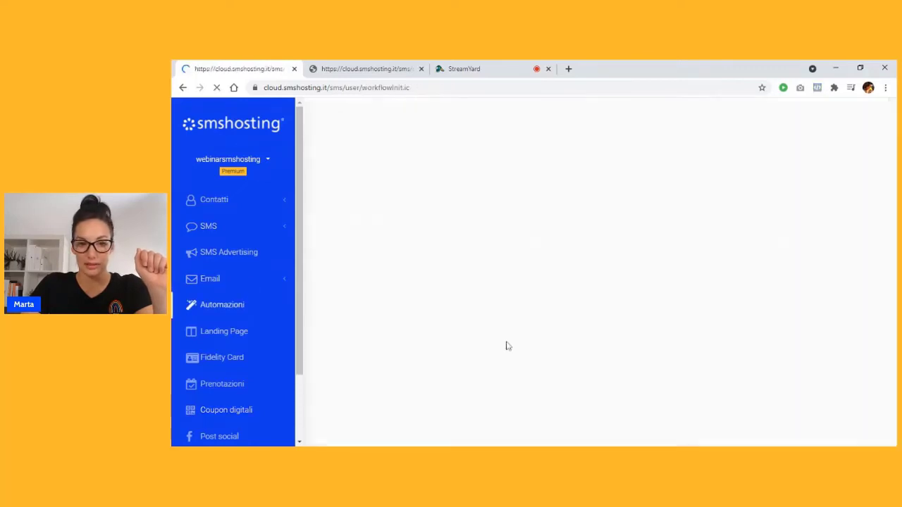
{"action": "left_click", "coordinate": [685, 256]}
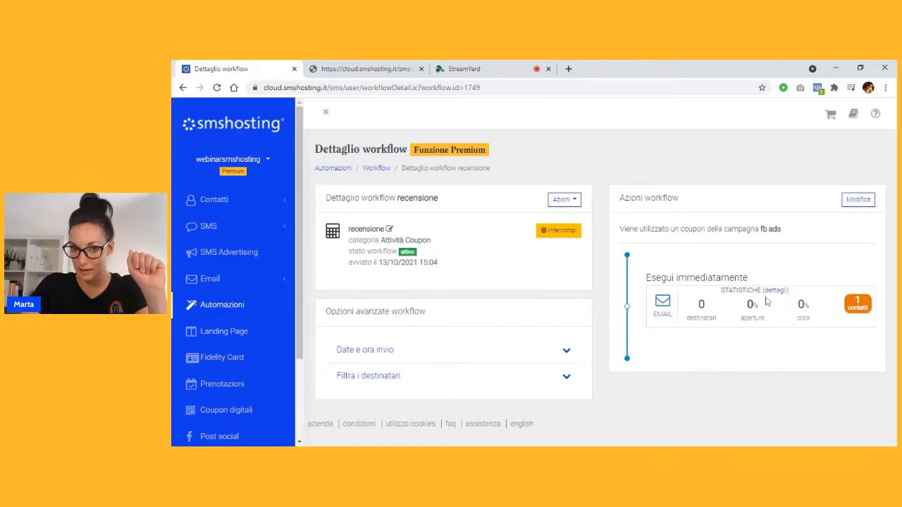
Switch to Gmail in a new browser tab and read through the received "Grazie per esserci" email
{"action": "left_click", "coordinate": [568, 69]}
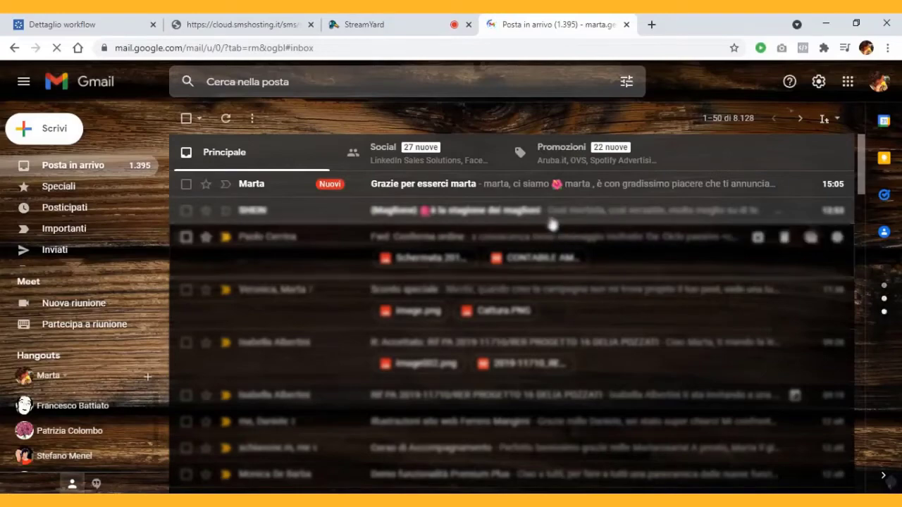
{"action": "left_click", "coordinate": [412, 185]}
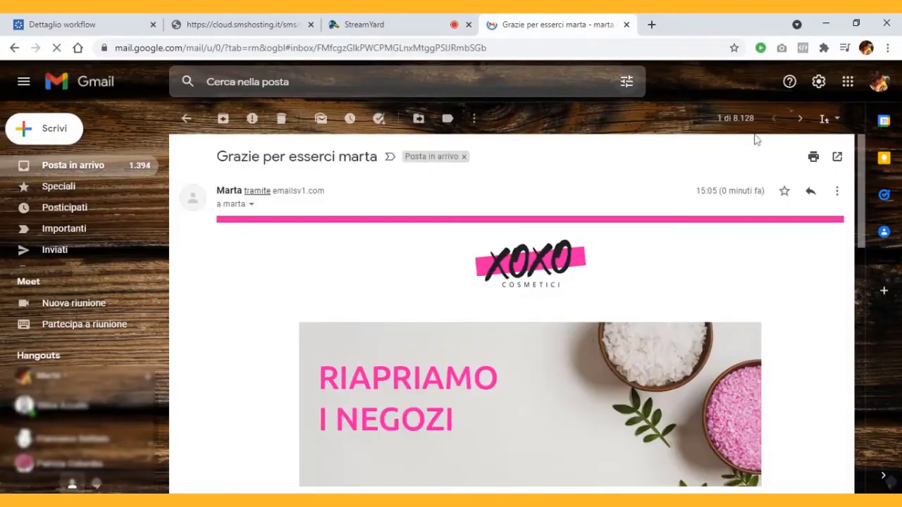
{"action": "scroll", "coordinate": [777, 195], "scroll_direction": "down", "scroll_amount": 4}
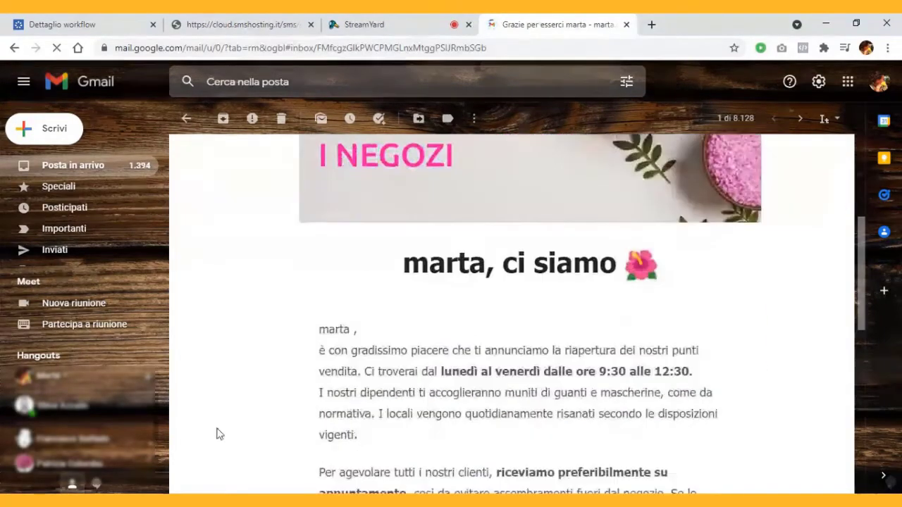
{"action": "scroll", "coordinate": [527, 477], "scroll_direction": "down", "scroll_amount": 6}
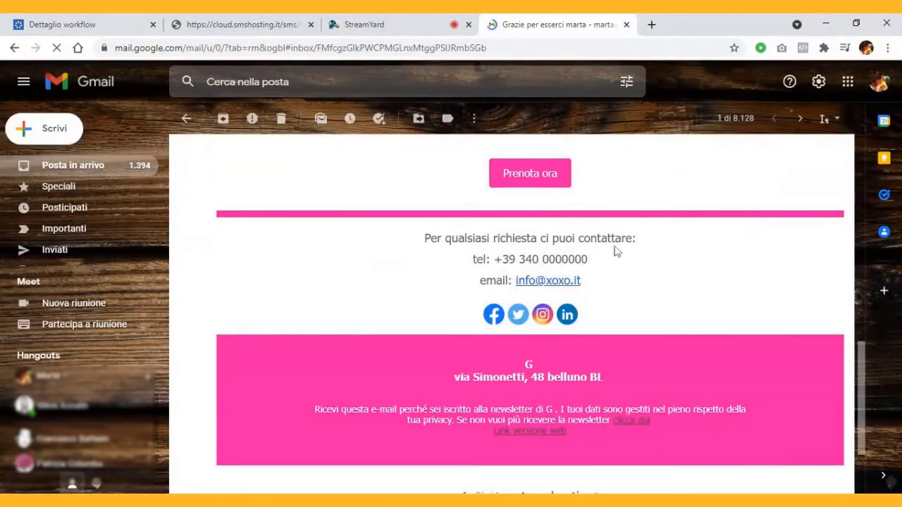
{"action": "scroll", "coordinate": [353, 338], "scroll_direction": "up", "scroll_amount": 2}
{"action": "scroll", "coordinate": [623, 282], "scroll_direction": "up", "scroll_amount": 10}
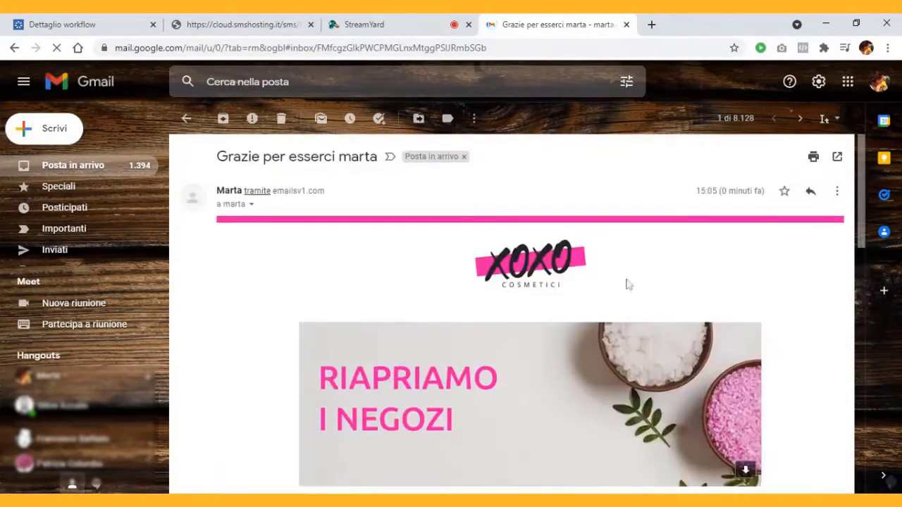